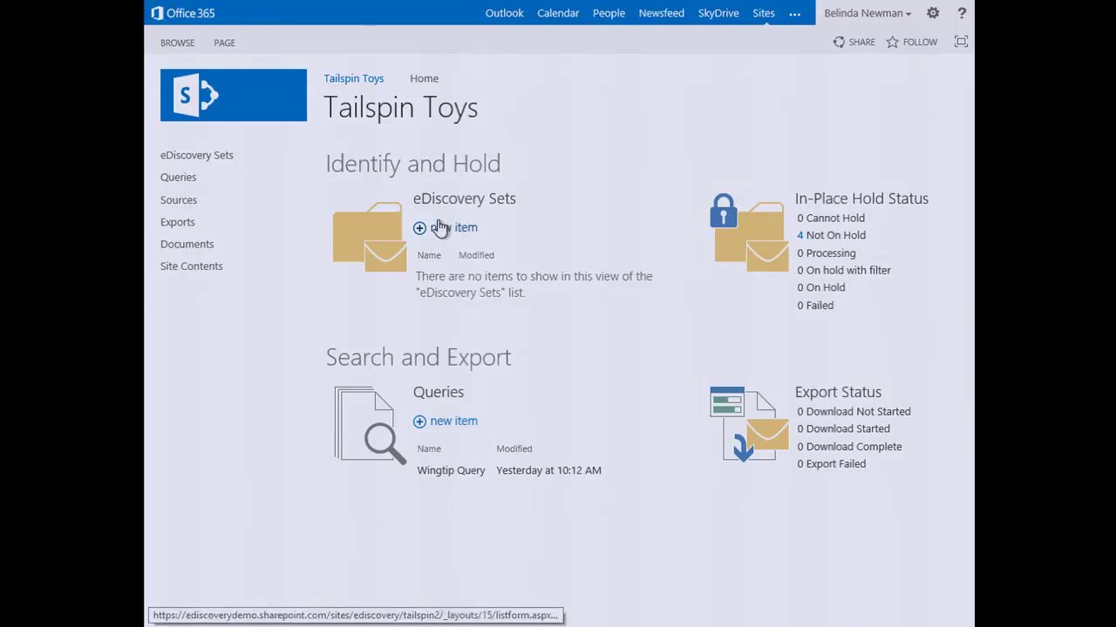
Step: Start a new eDiscovery set and begin typing its name, Tailspin Audit
left_click(440, 227)
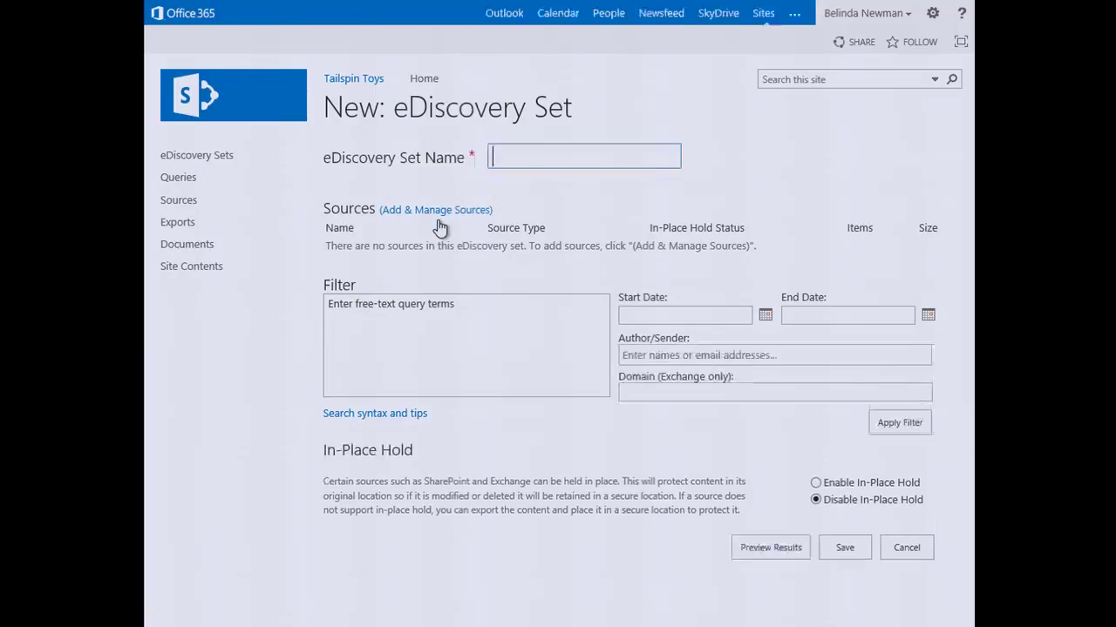
type("Tailsping A")
key("BackSpace")
key("BackSpace")
key("BackSpace")
Step: Finish the name 'Tailspin Audit' and add three custodians' mailboxes as sources
type("Audit")
left_click(461, 211)
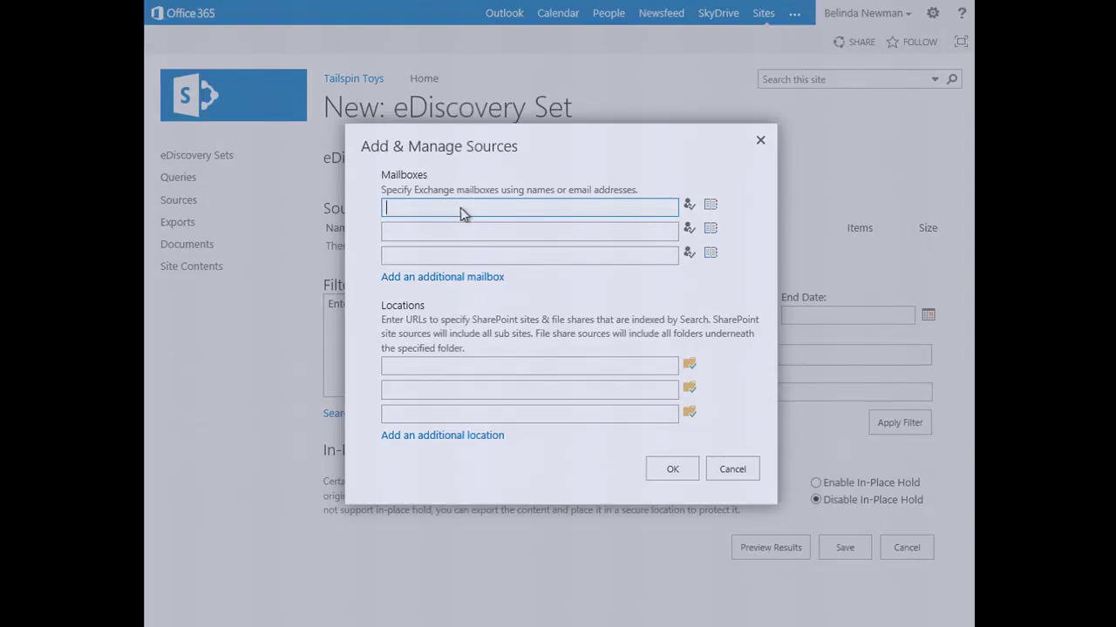
type("a")
type("l")
key("BackSpace")
key("BackSpace")
type("Sara davis")
left_click(455, 228)
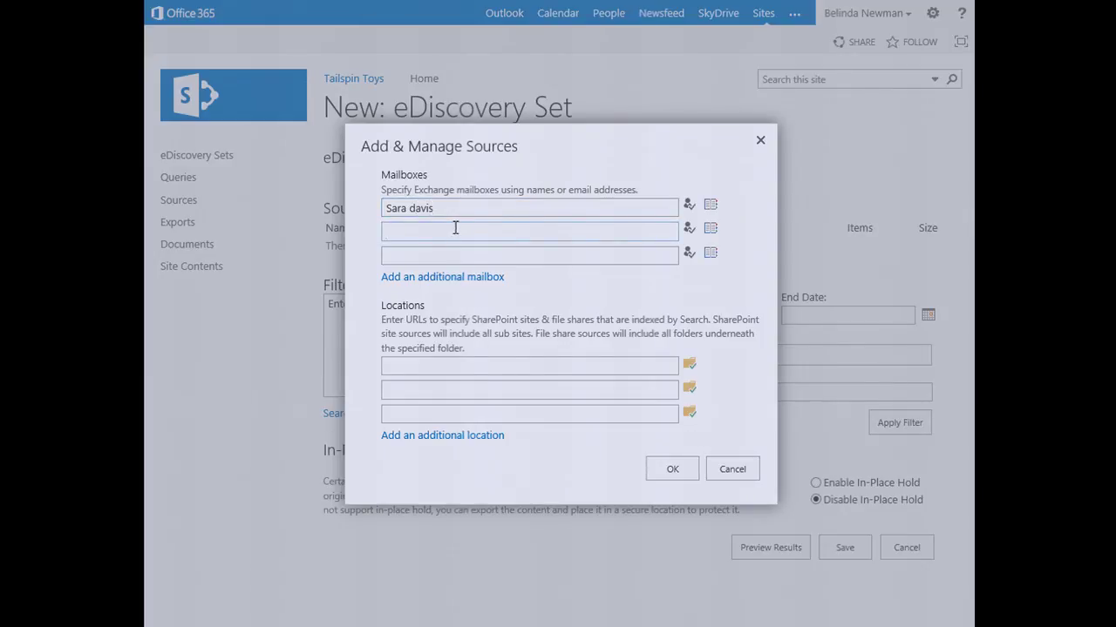
type("katie jordan")
left_click(426, 256)
type("garth")
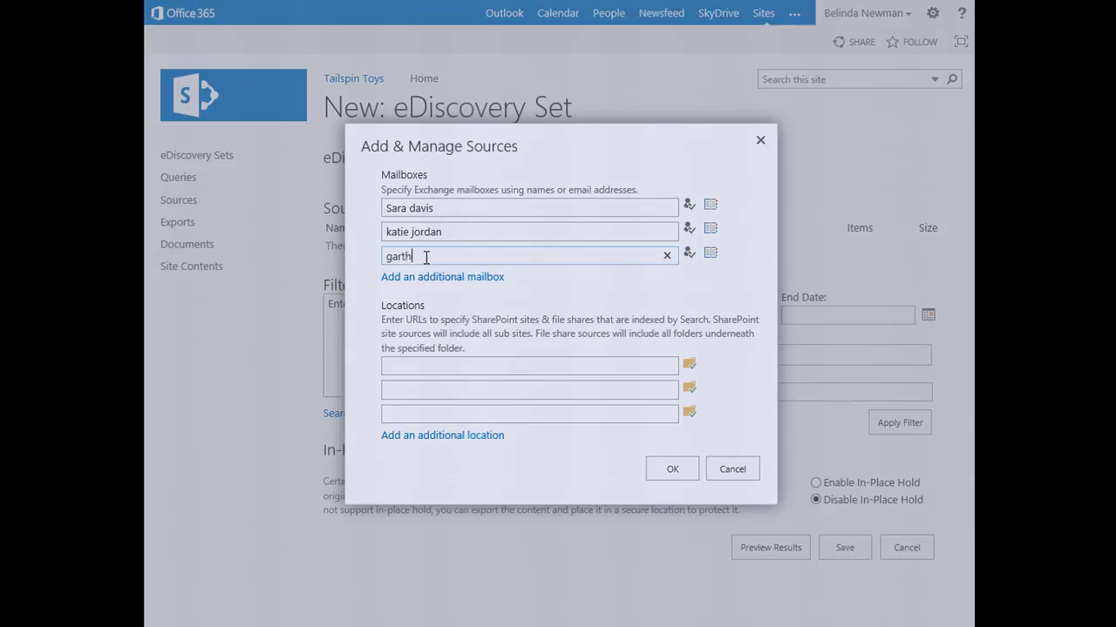
type(" fort")
left_click(417, 370)
type("https://ediscoverydemo/")
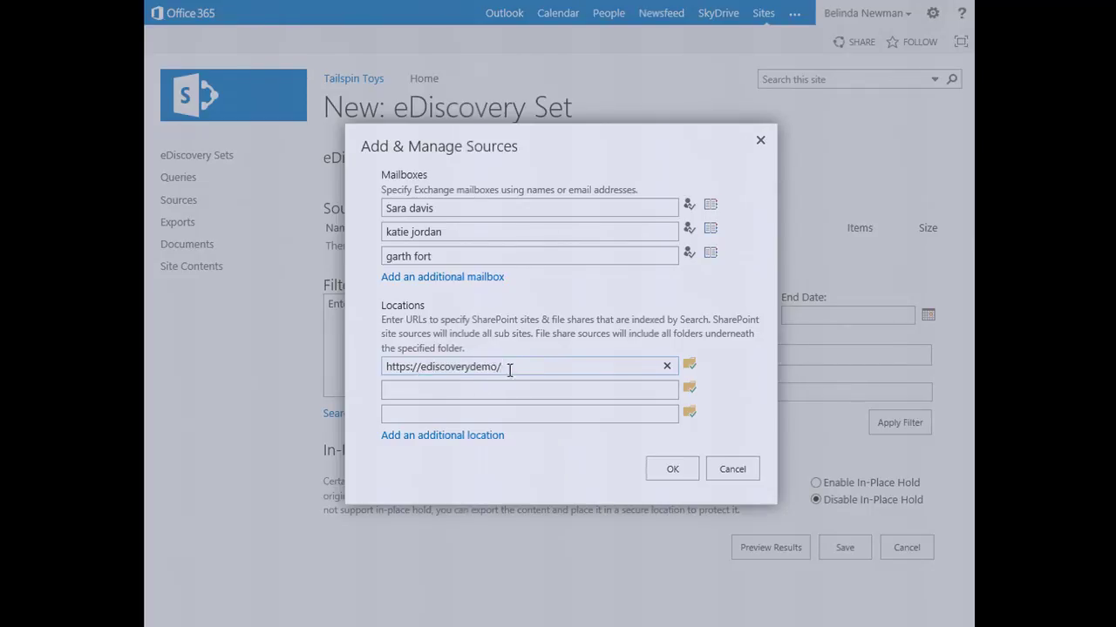
key("BackSpace")
type(".sharepoint.com/sites/")
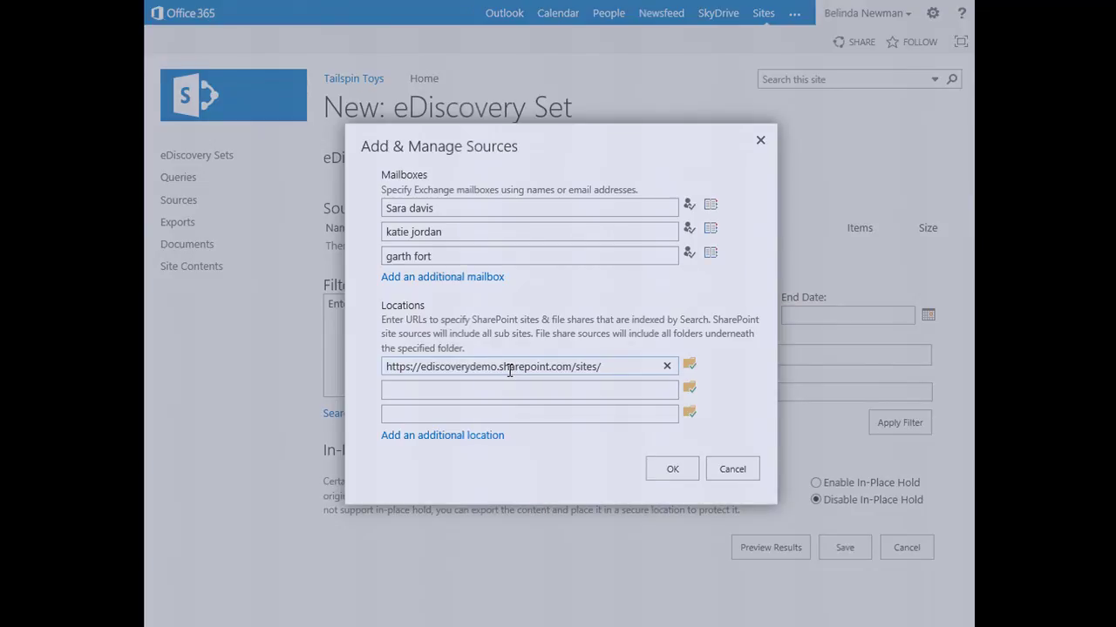
type("contoso/departments/sm")
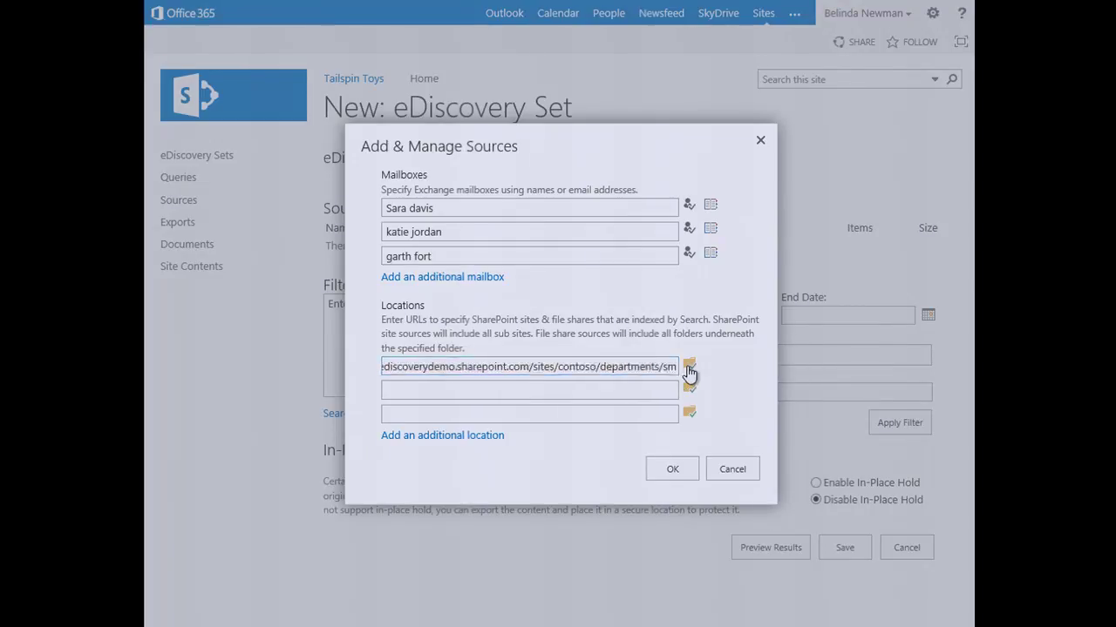
left_click(688, 369)
left_click(675, 473)
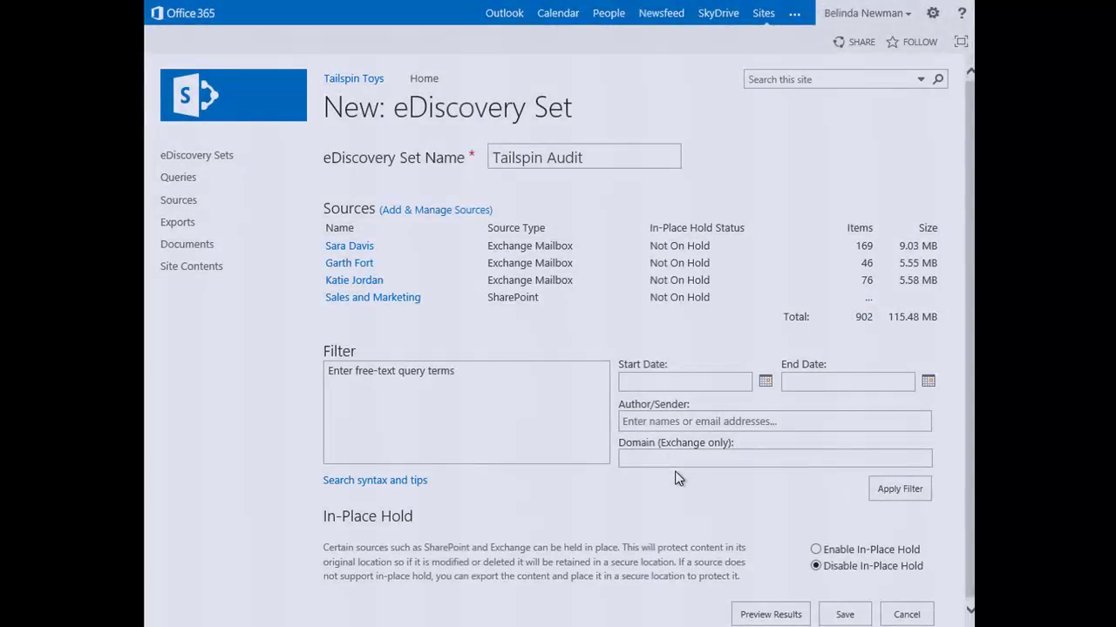
Step: Apply the 'wingtip' filter to all sources (48 items, 19.19 MB) and preview matching results
left_click(507, 413)
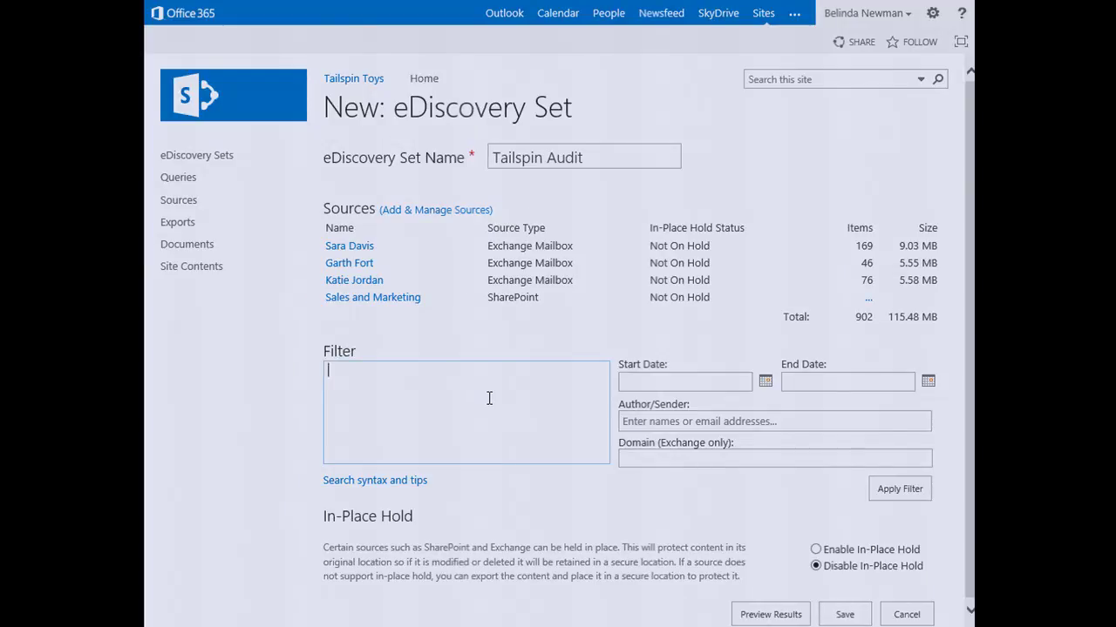
type("wingt")
type("ip")
left_click(899, 489)
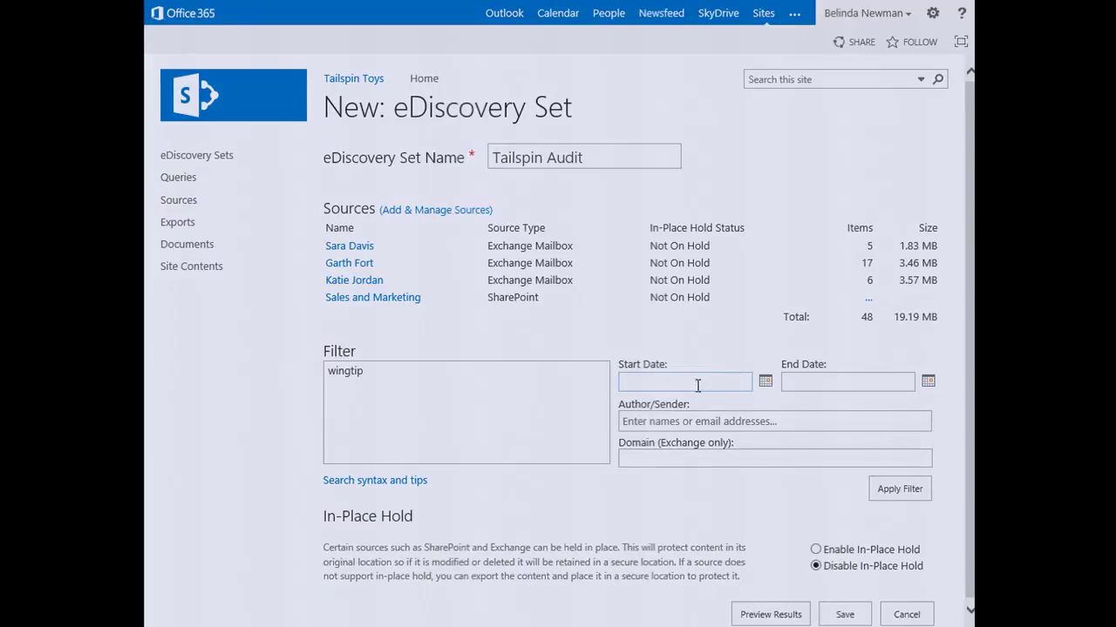
left_click(690, 466)
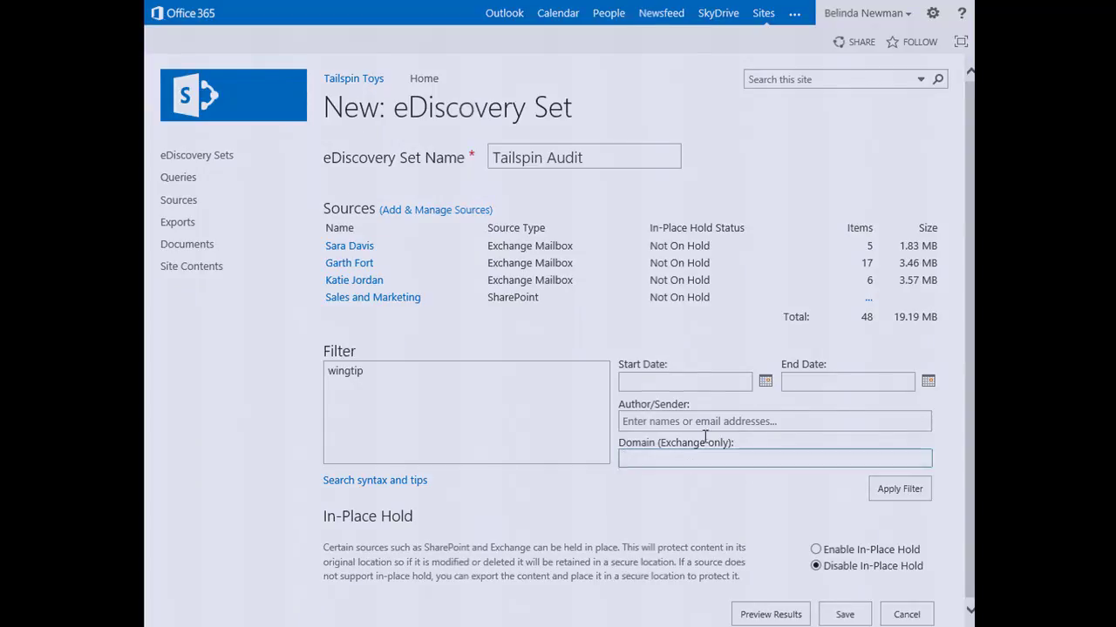
left_click(795, 616)
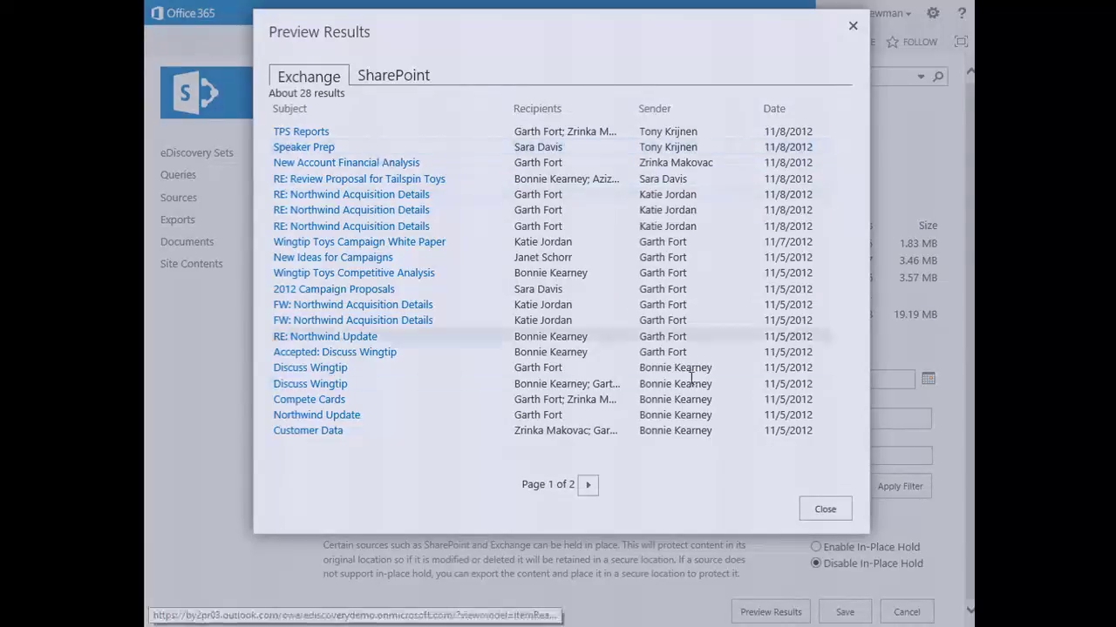
Step: Save Tailspin Audit with In-Place Hold enabled, then switch to the Northwind Project window
left_click(824, 510)
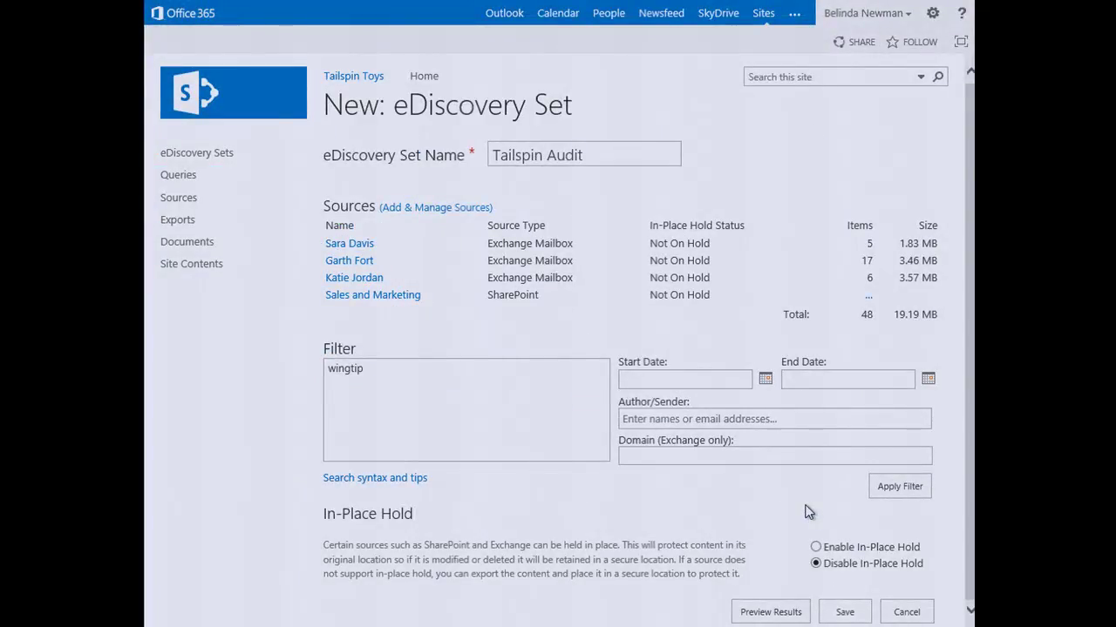
left_click(882, 460)
left_click(816, 549)
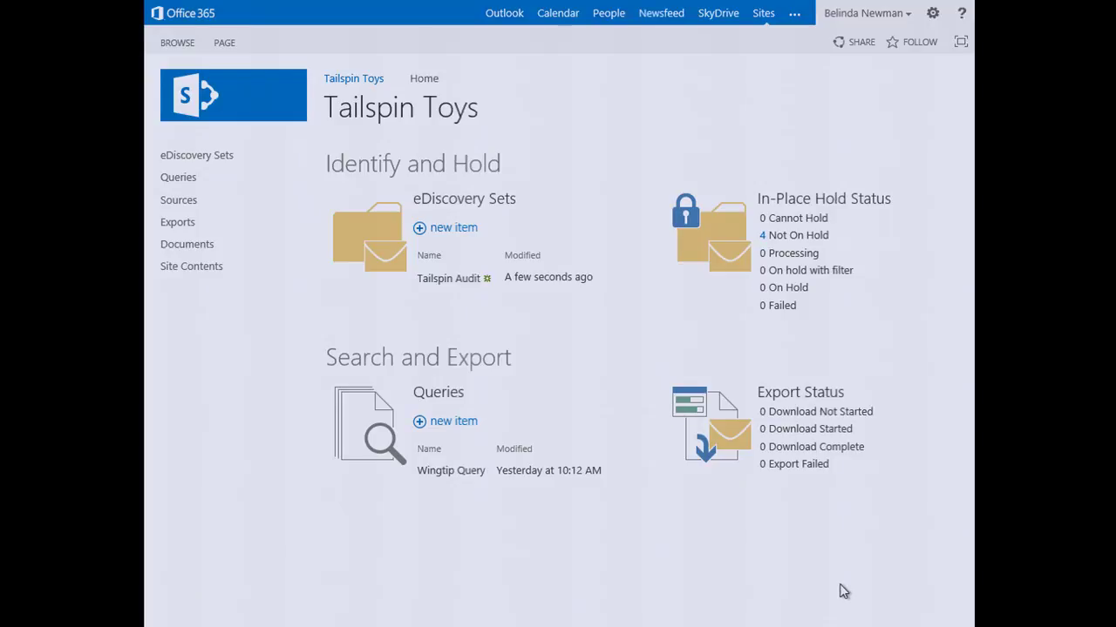
key("alt+Tab")
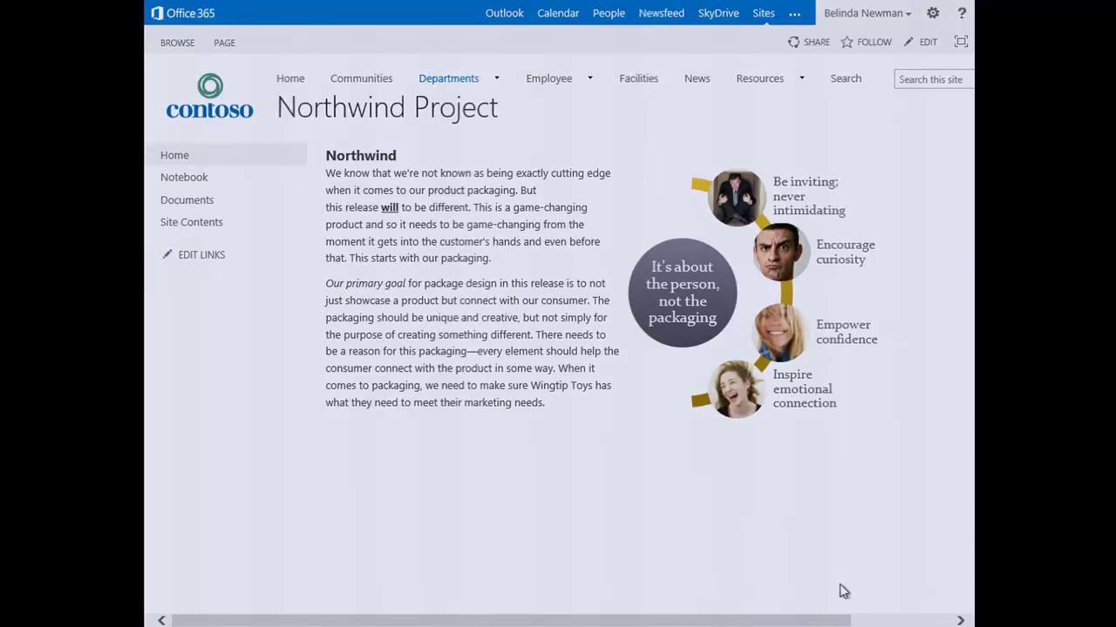
Step: Edit the Northwind page to end with 'Northwind rules.' and save it
left_click(221, 45)
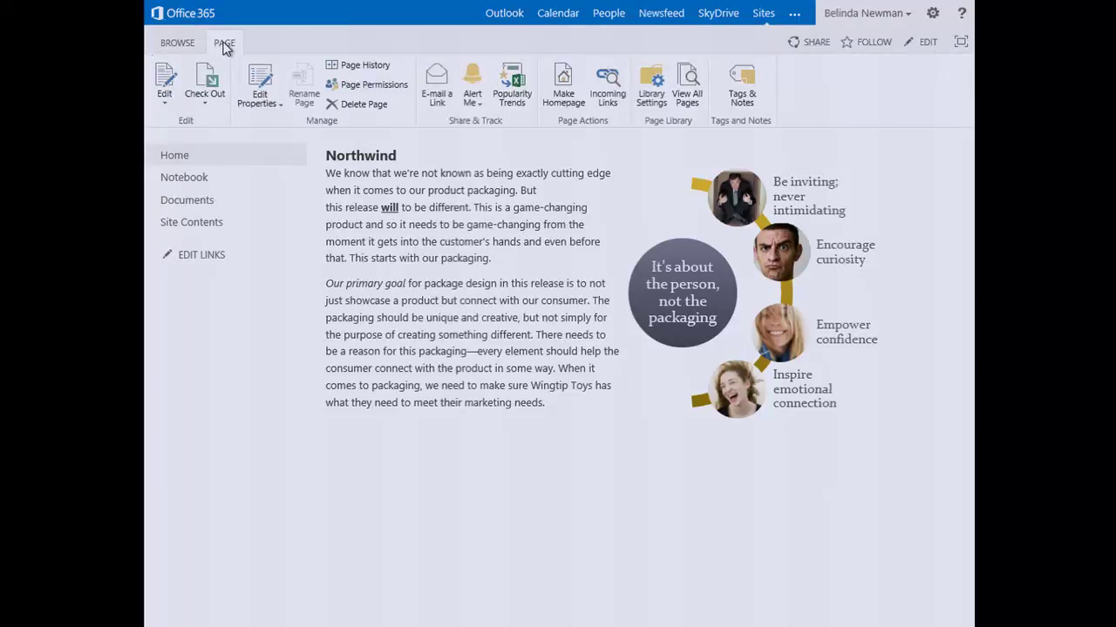
left_click(166, 80)
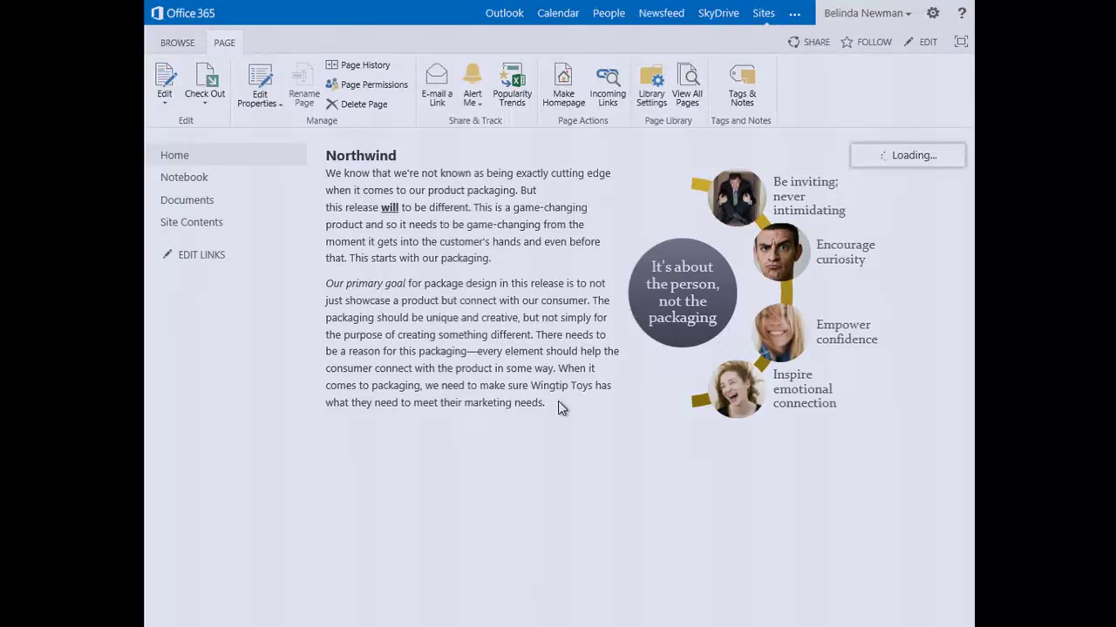
left_click(466, 451)
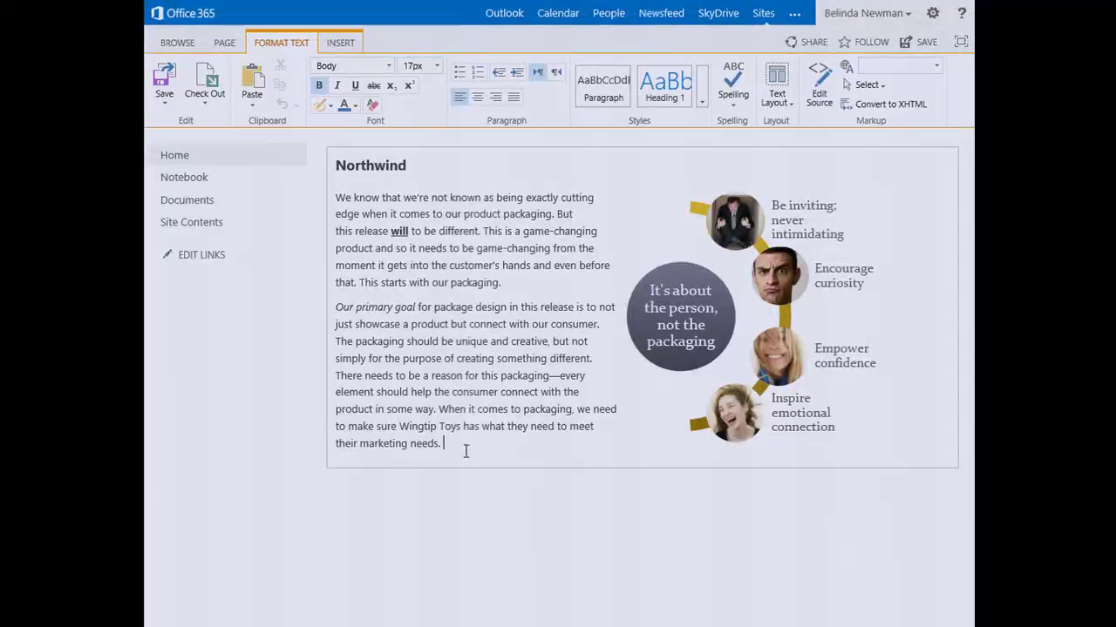
type("Win")
key("BackSpace")
key("BackSpace")
key("BackSpace")
type("Northwind")
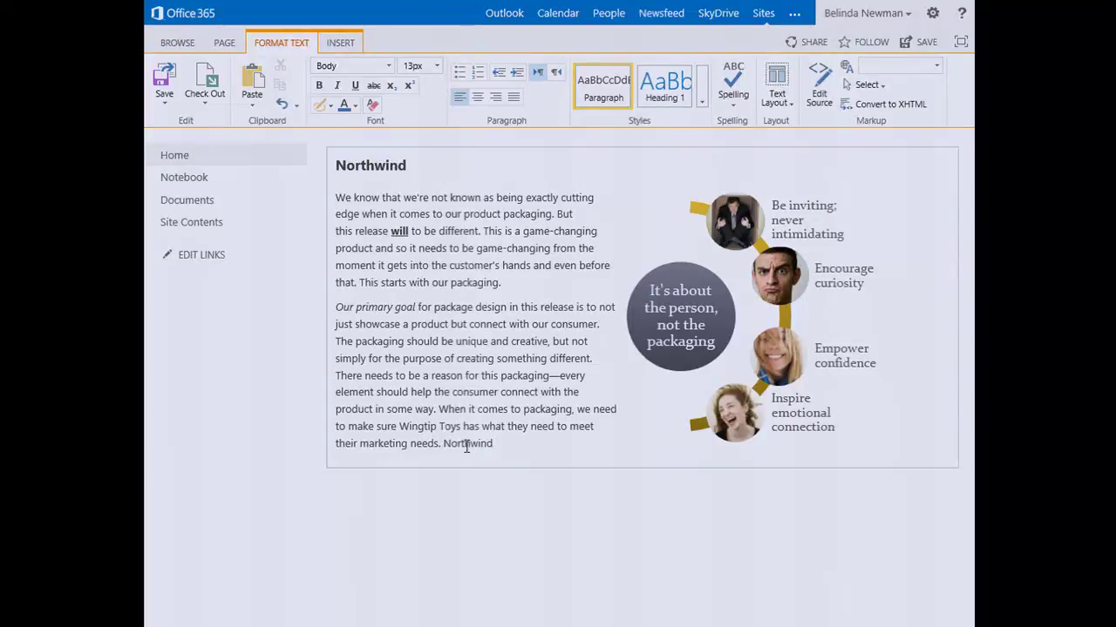
type(" rules.")
left_click(163, 80)
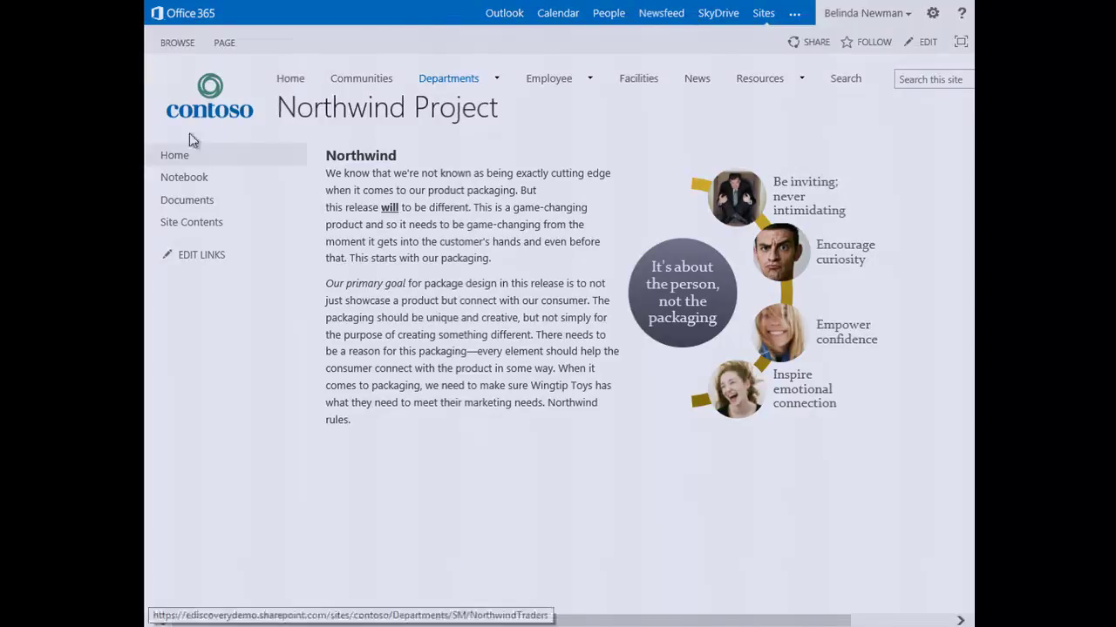
left_click(199, 224)
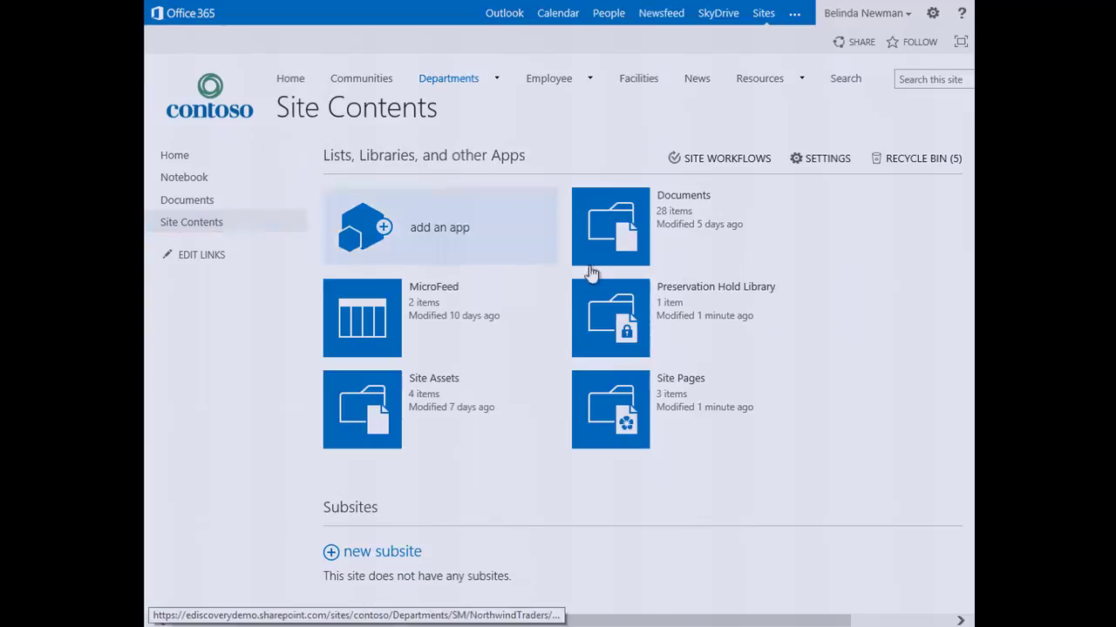
Step: Open the Preservation Hold Library's preserved file in a new window
left_click(680, 290)
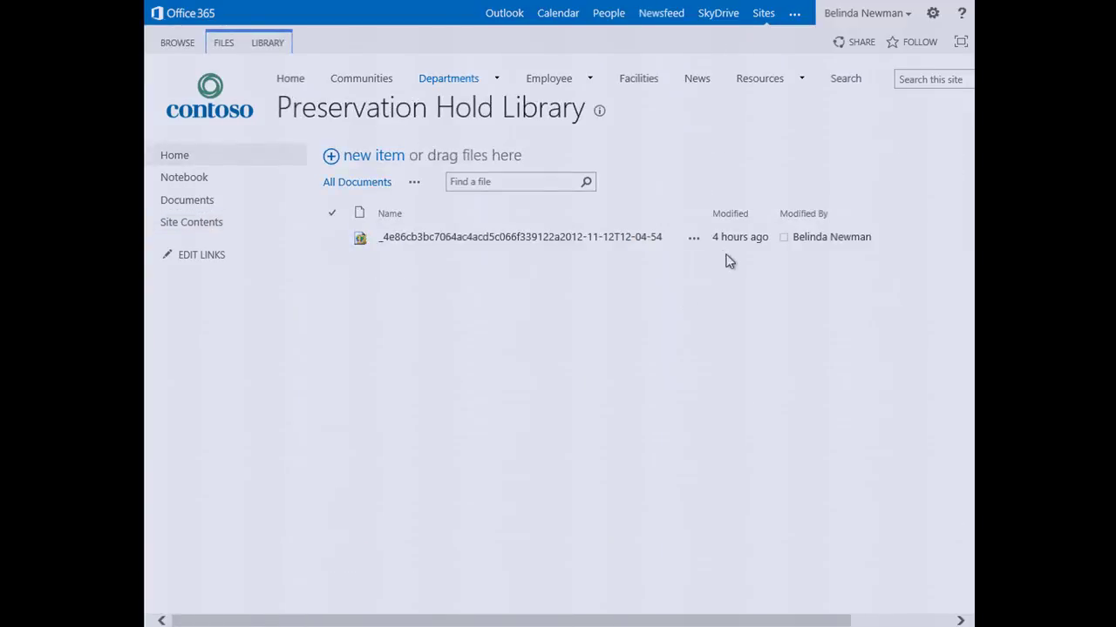
right_click(568, 241)
left_click(616, 270)
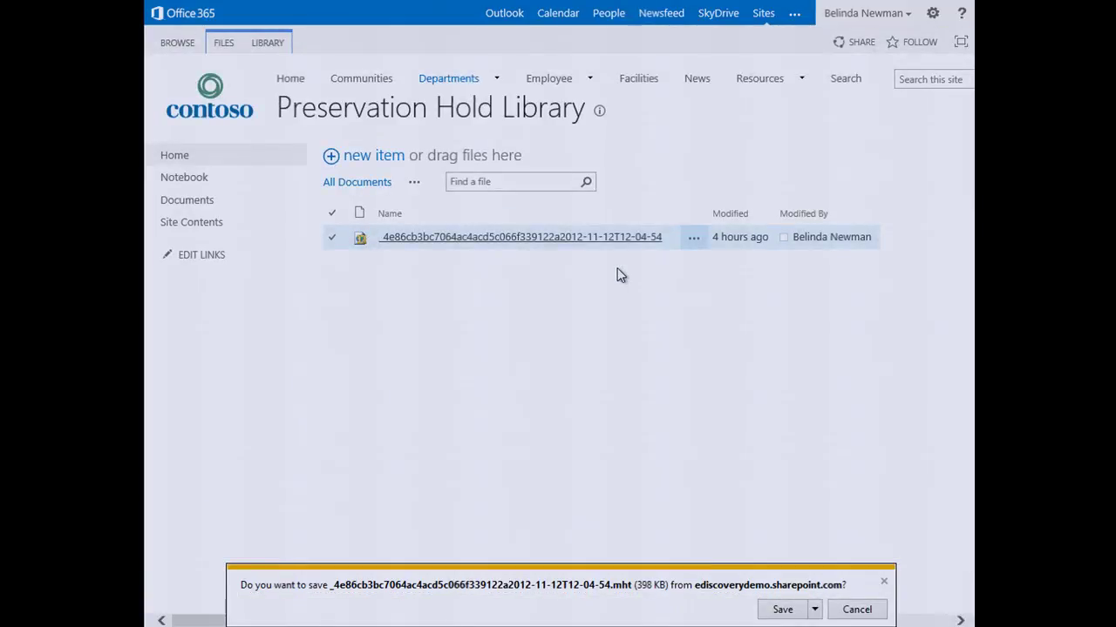
Step: Save the preserved .mht copy, view it, then close its window
left_click(790, 610)
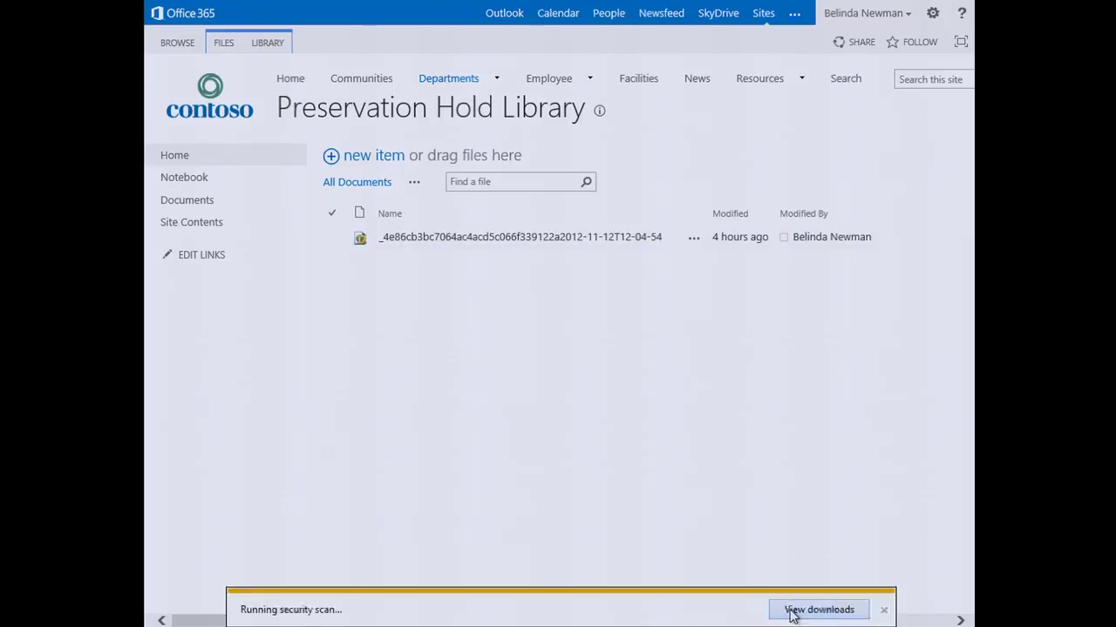
left_click(658, 608)
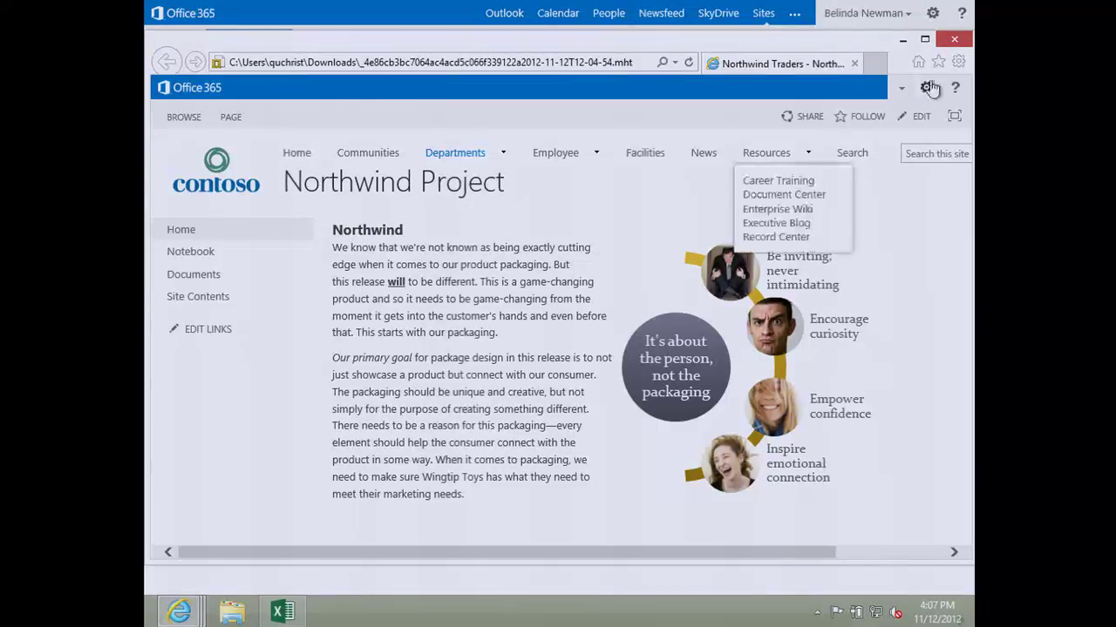
left_click(955, 39)
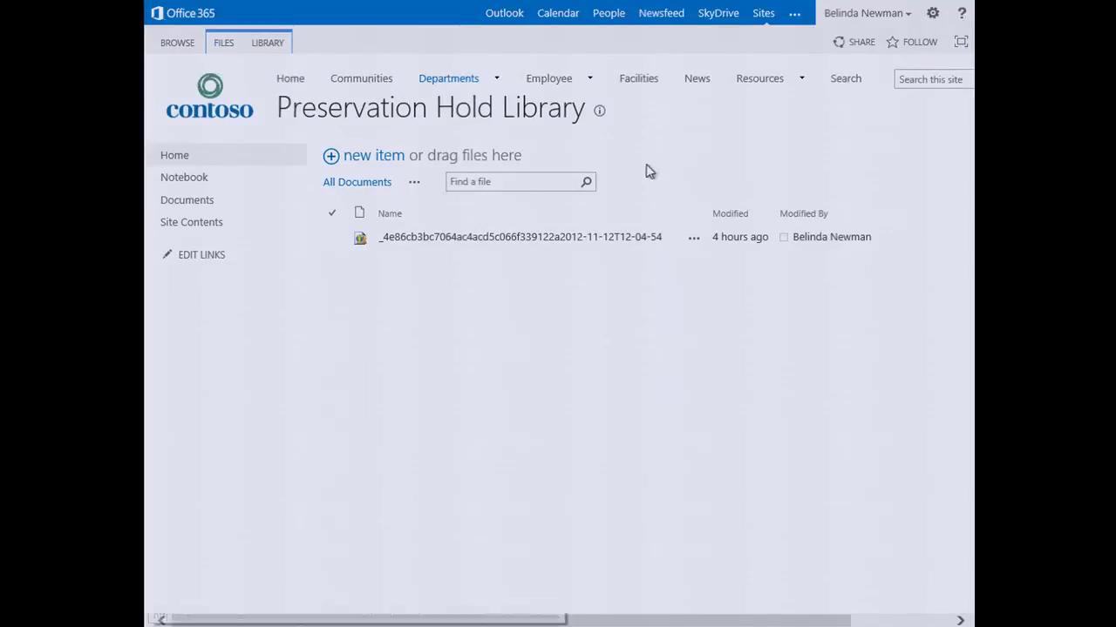
Step: Return to the Tailspin Toys eDiscovery window and start a new query
key("alt+Tab")
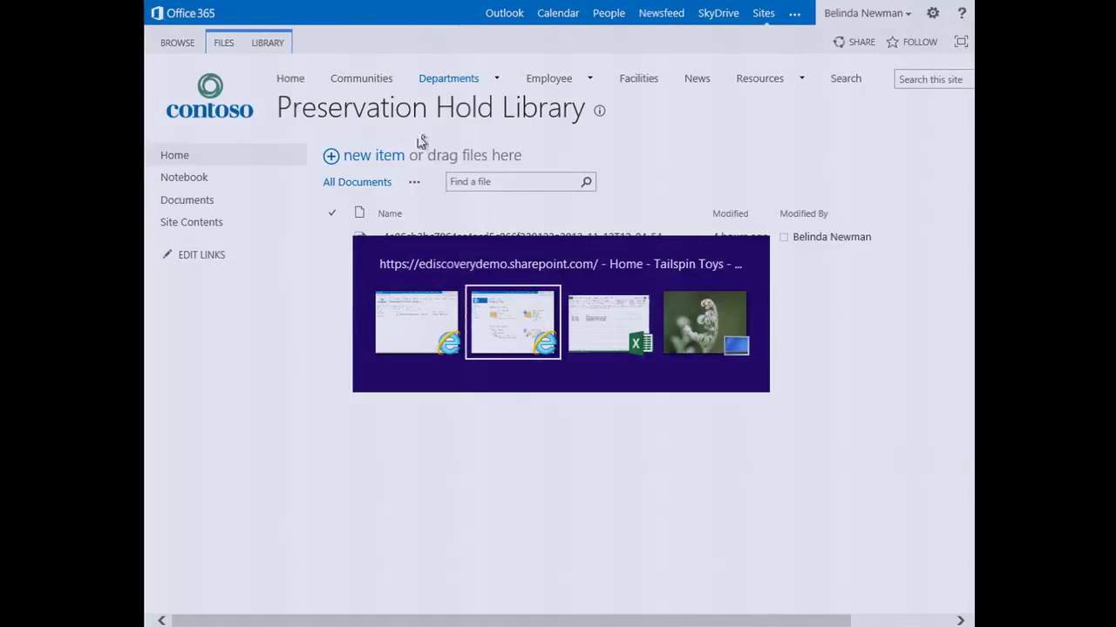
key("Tab")
key("Tab")
key("Tab")
key("Tab")
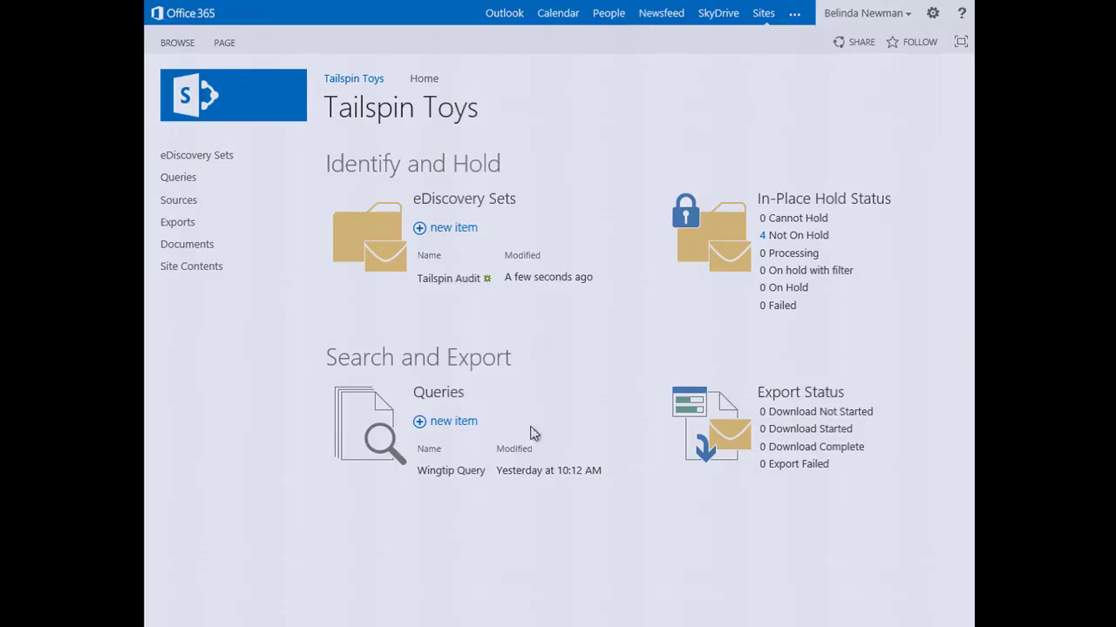
left_click(466, 420)
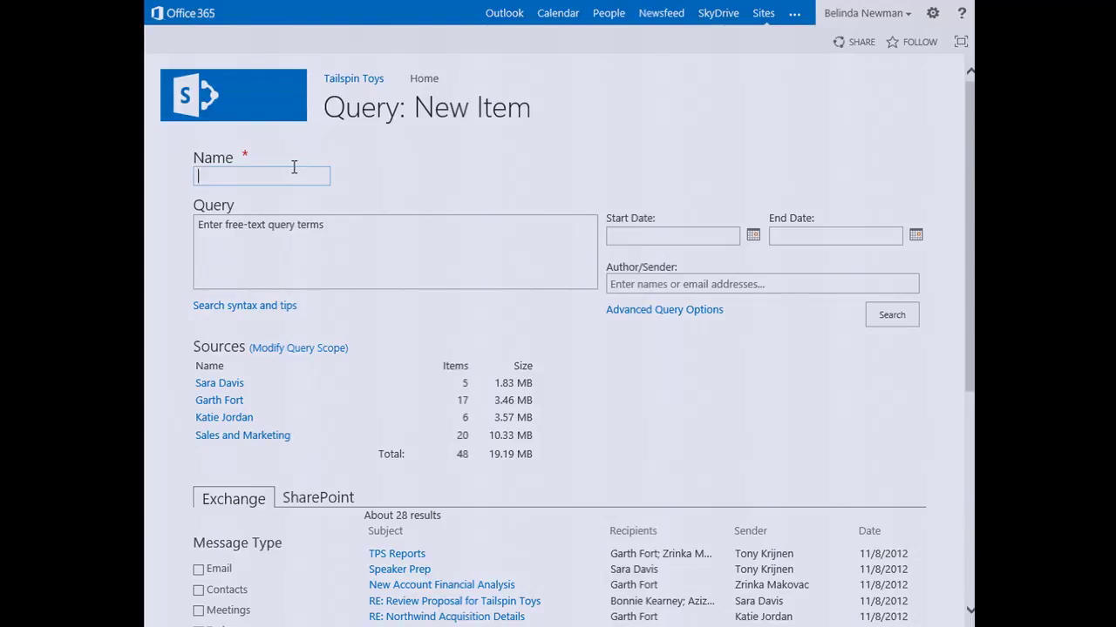
Step: Name the query 'tailspin queries', paste Wingtip NEAR(30) (market* OR campaign), and run the search
type("tailspin query")
key("BackSpace")
key("BackSpace")
type("ies")
left_click(363, 250)
type("Wingtip NEAR(30) (market* OR campaign)")
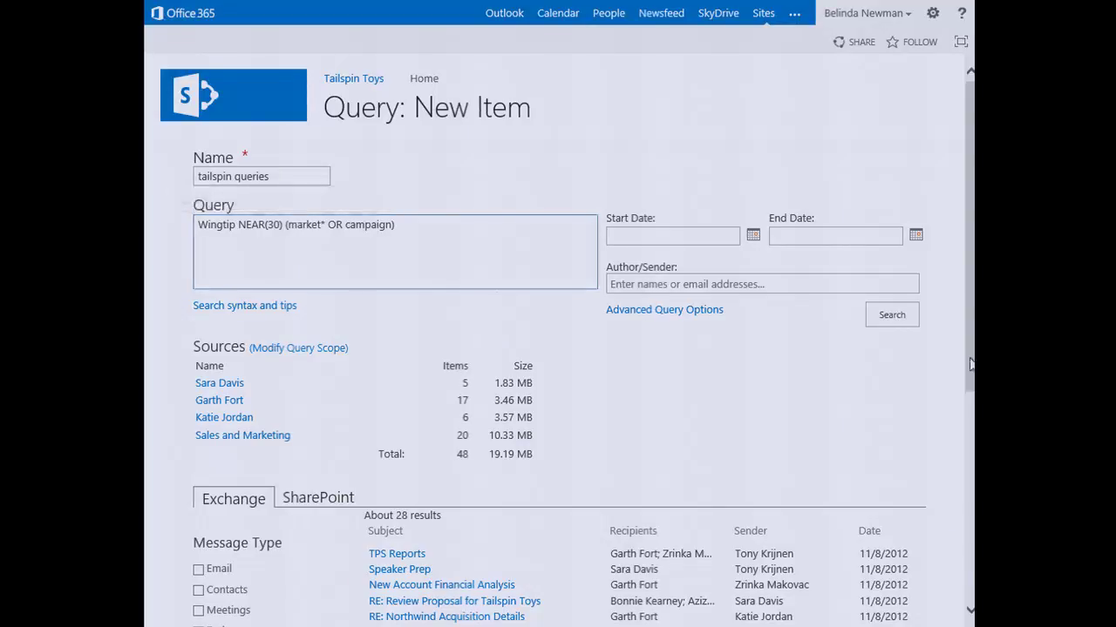
left_click(898, 317)
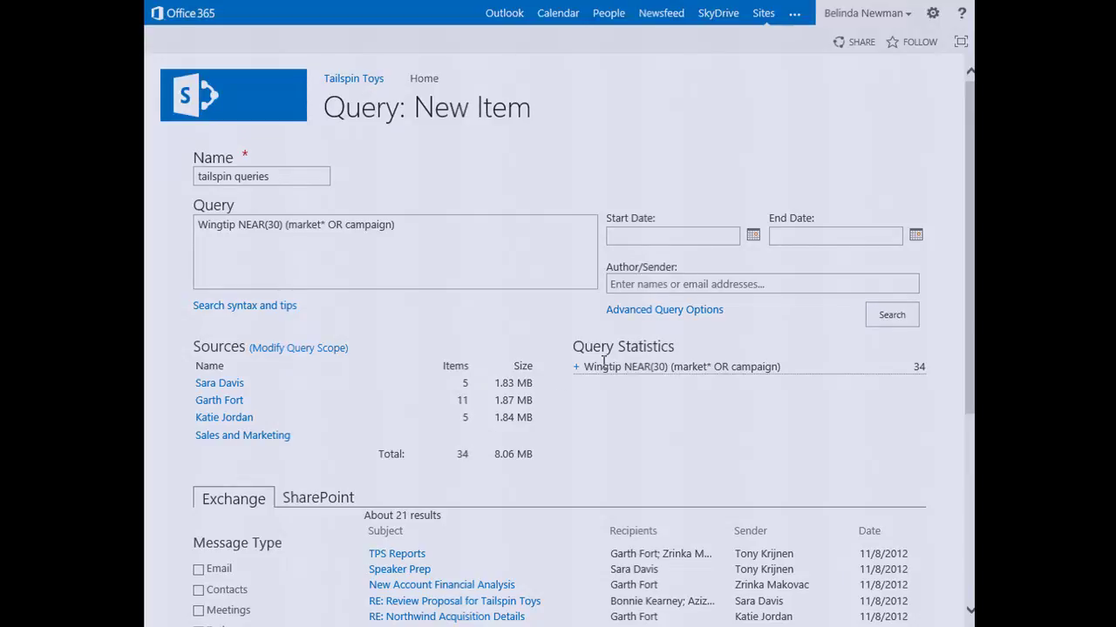
Step: Break the query statistics into per-term hits (Wingtip 48, NEAR market* 32, NEAR campaign 25), then bring up options for an RE: Northwind Acquisition Details result
left_click(576, 367)
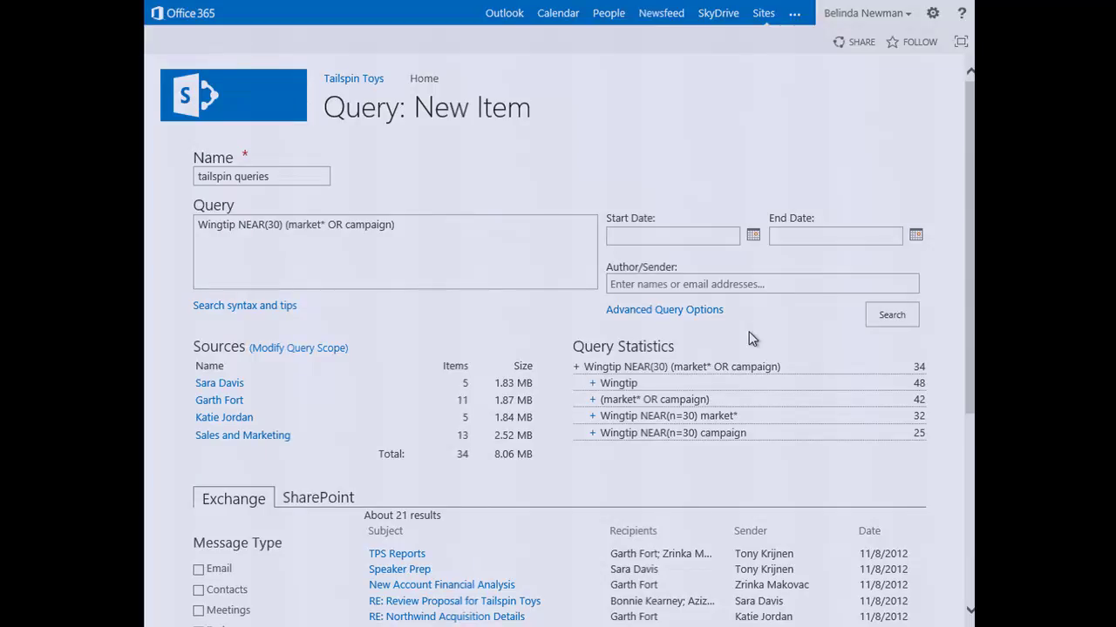
scroll(332, 420, "down", 3)
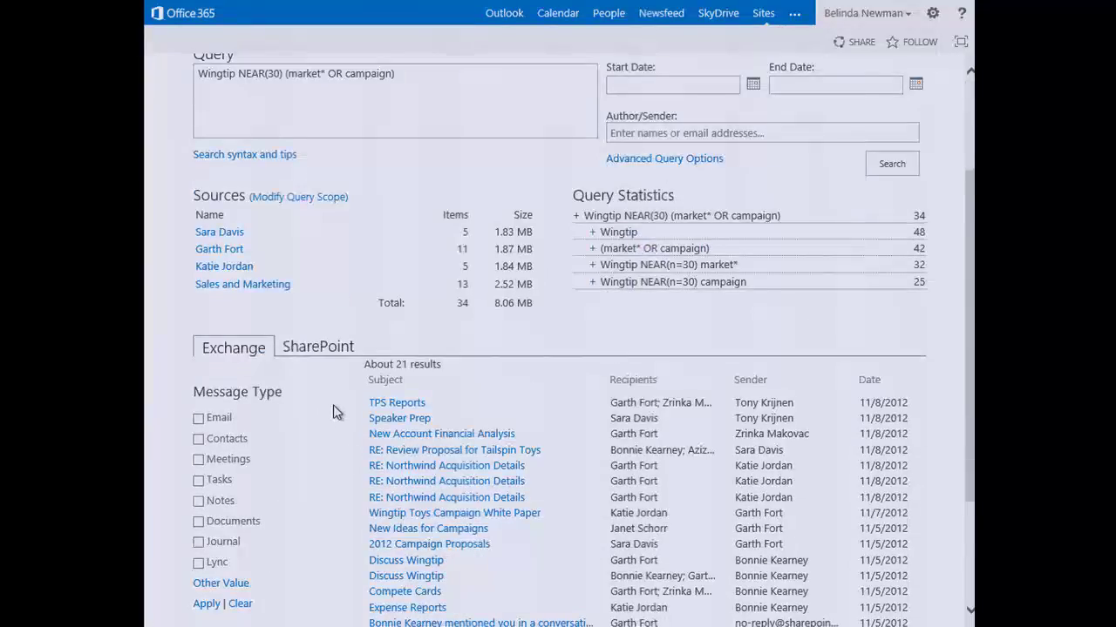
scroll(334, 408, "down", 2)
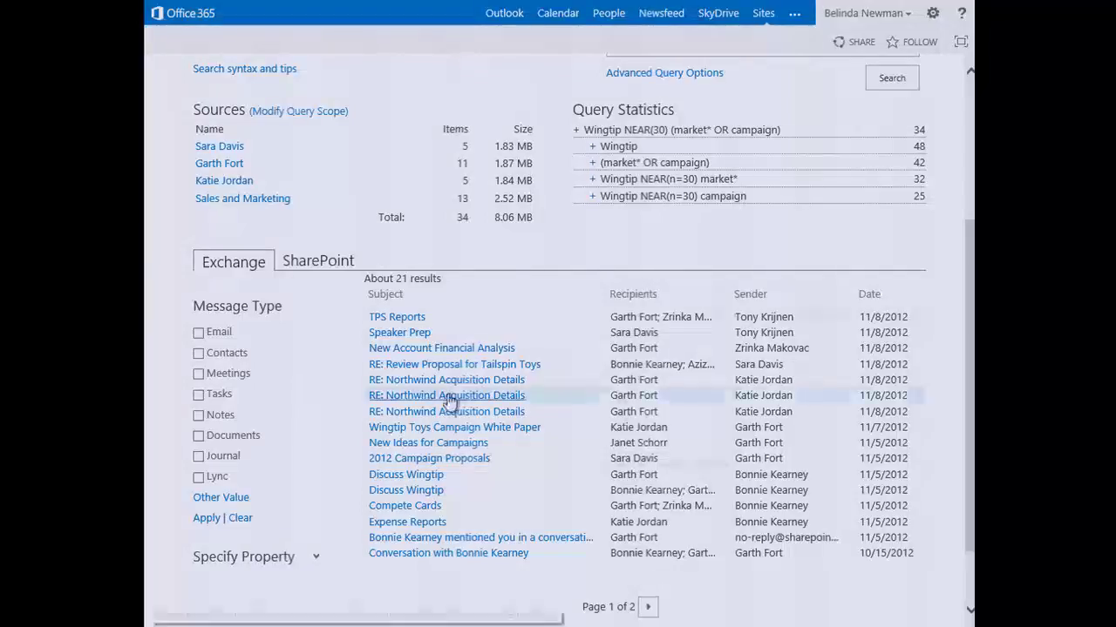
mouse_move(471, 368)
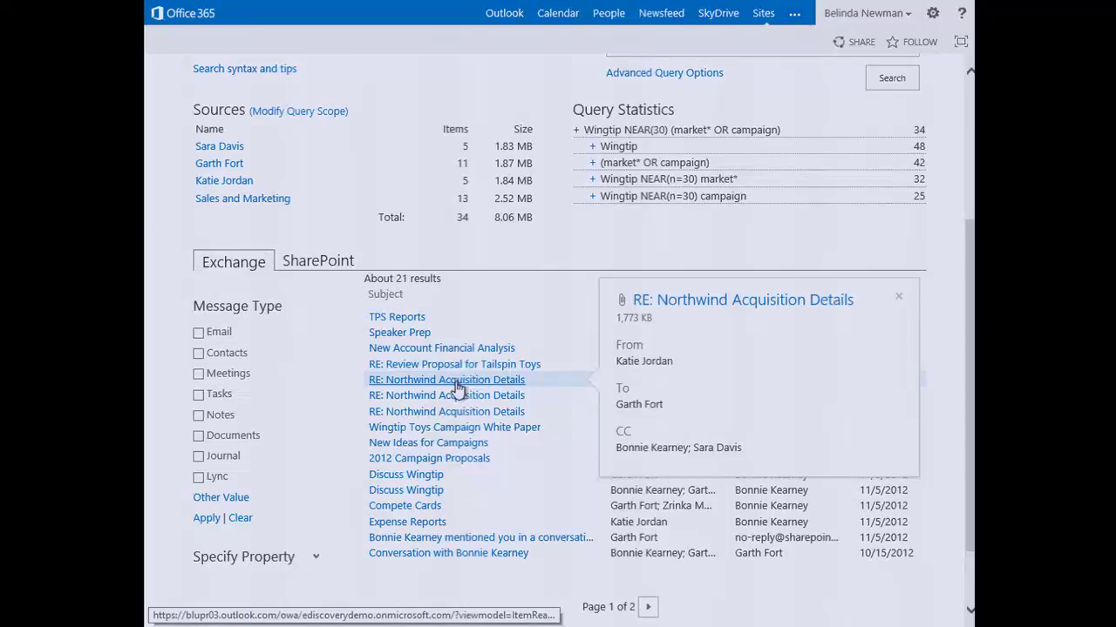
right_click(457, 388)
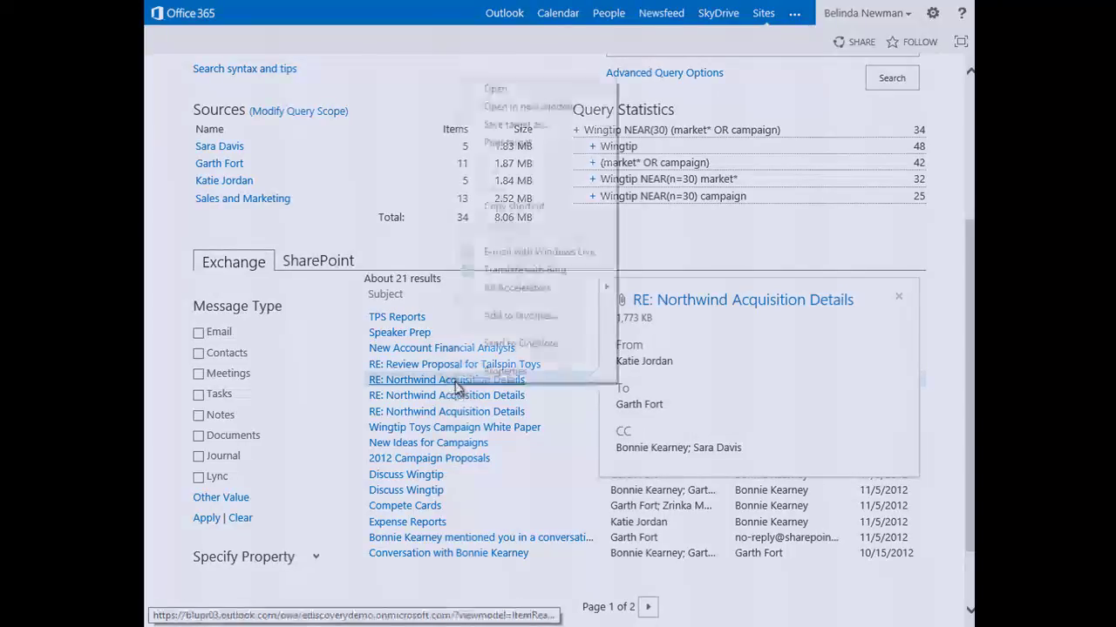
left_click(488, 105)
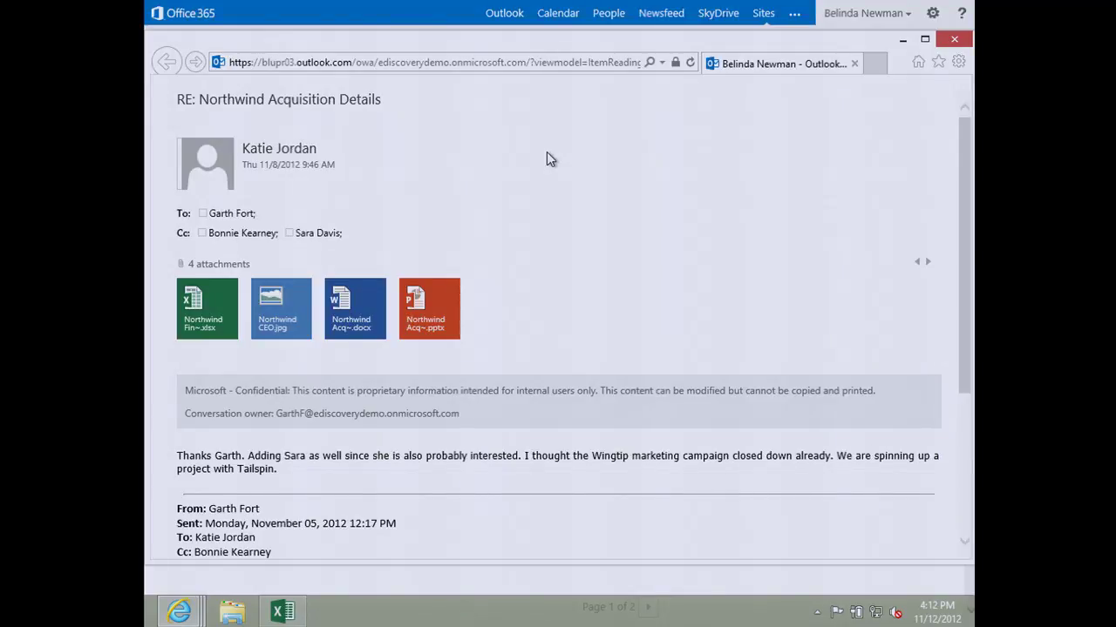
scroll(610, 185, "down", 3)
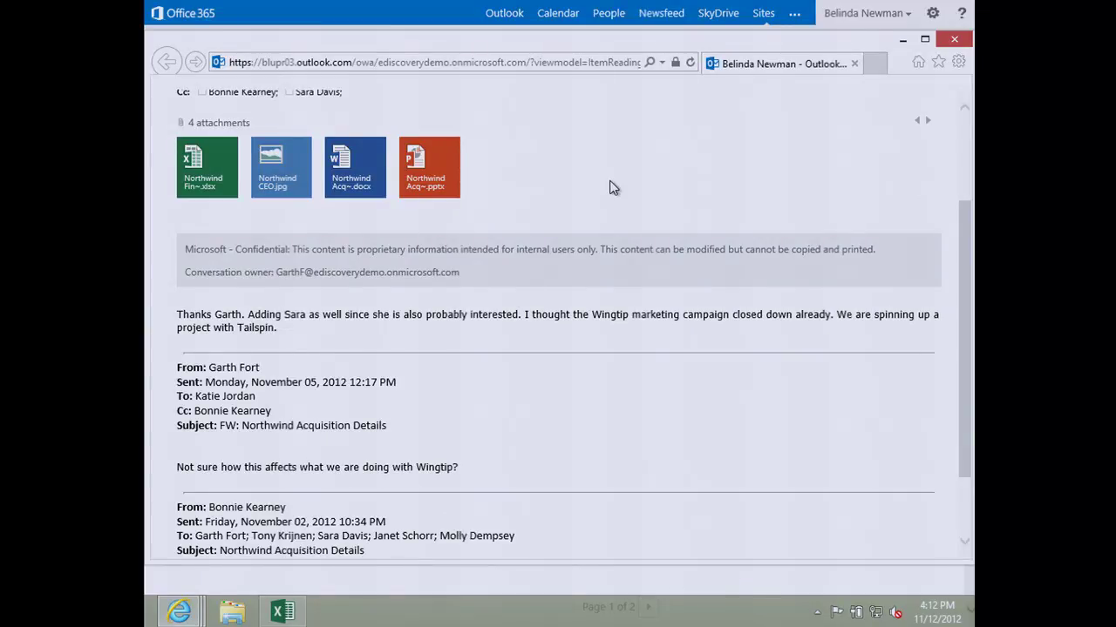
left_click(947, 44)
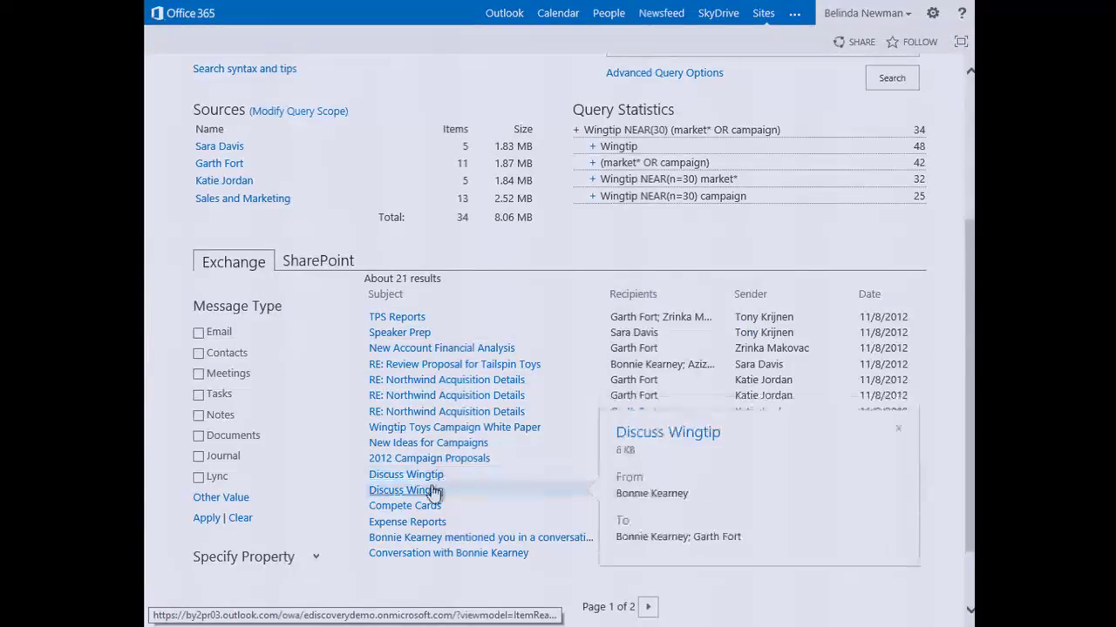
mouse_move(475, 542)
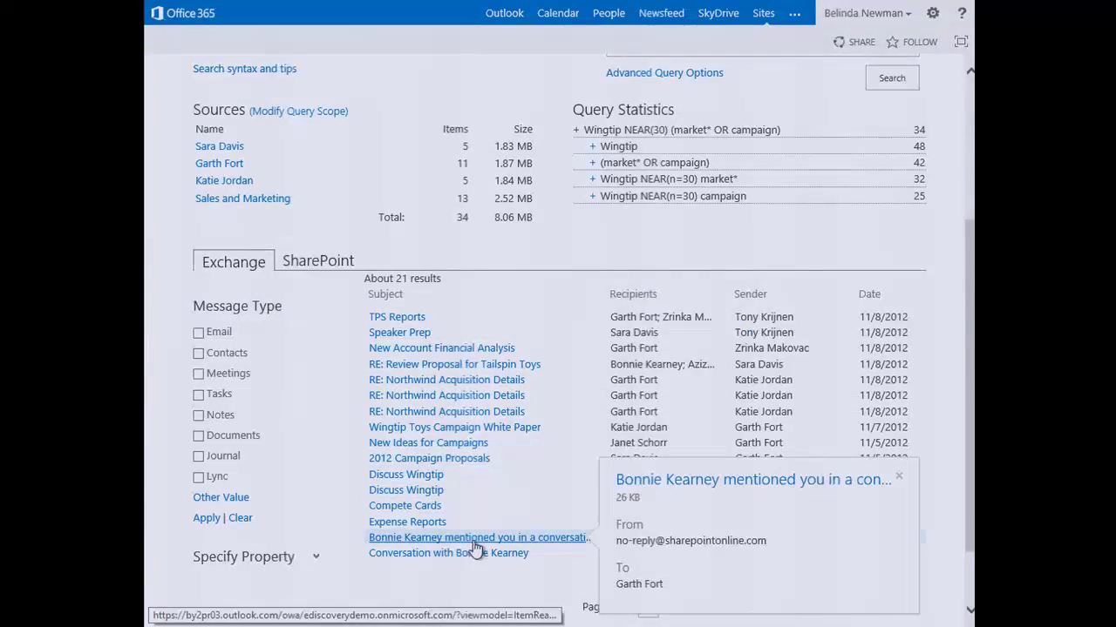
right_click(472, 555)
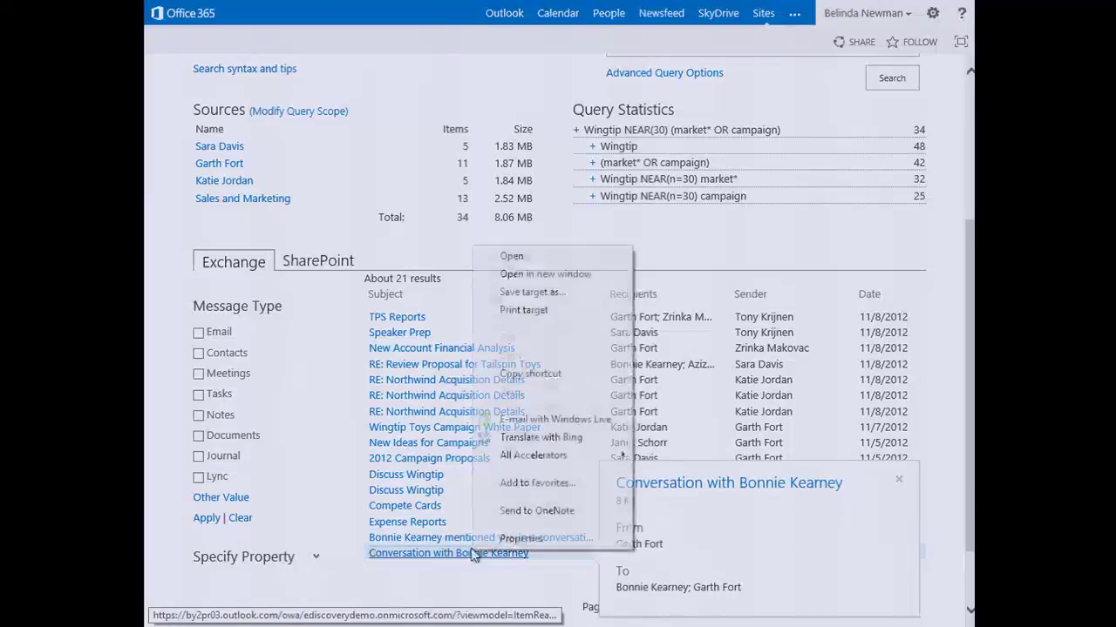
left_click(568, 274)
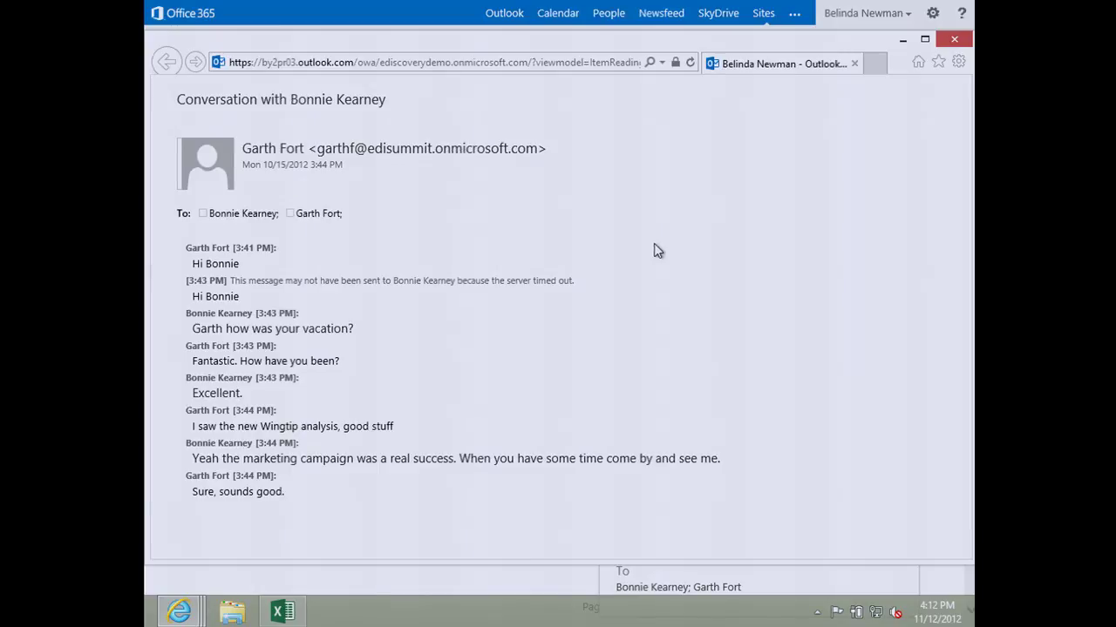
Step: Close the conversation window and expand the Specify Property filter options with Participant chosen
left_click(953, 39)
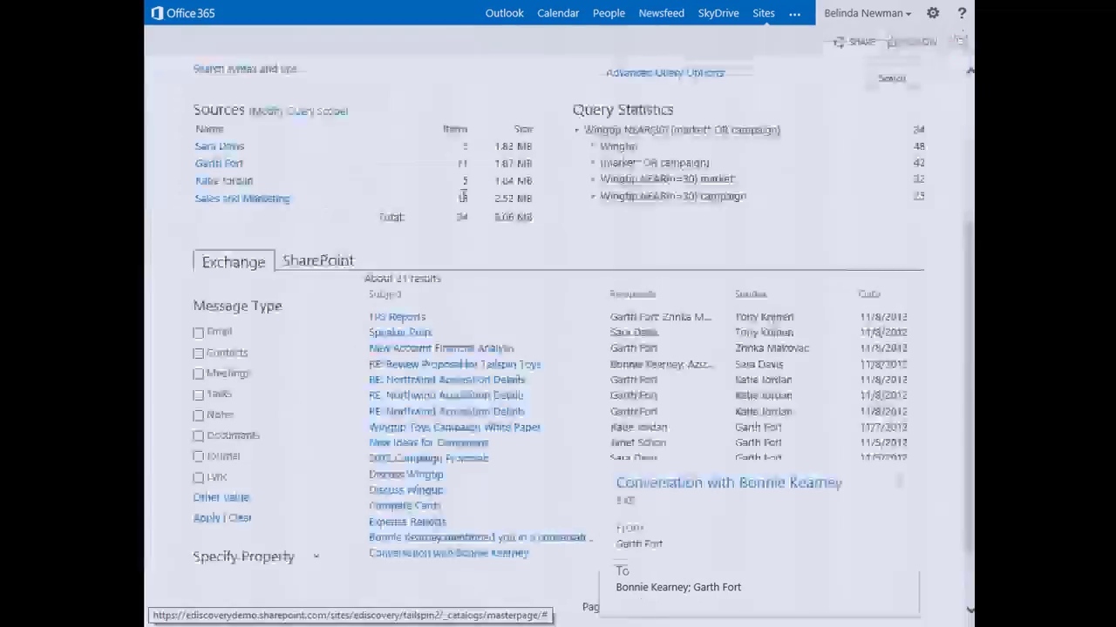
left_click(317, 559)
scroll(319, 540, "down", 2)
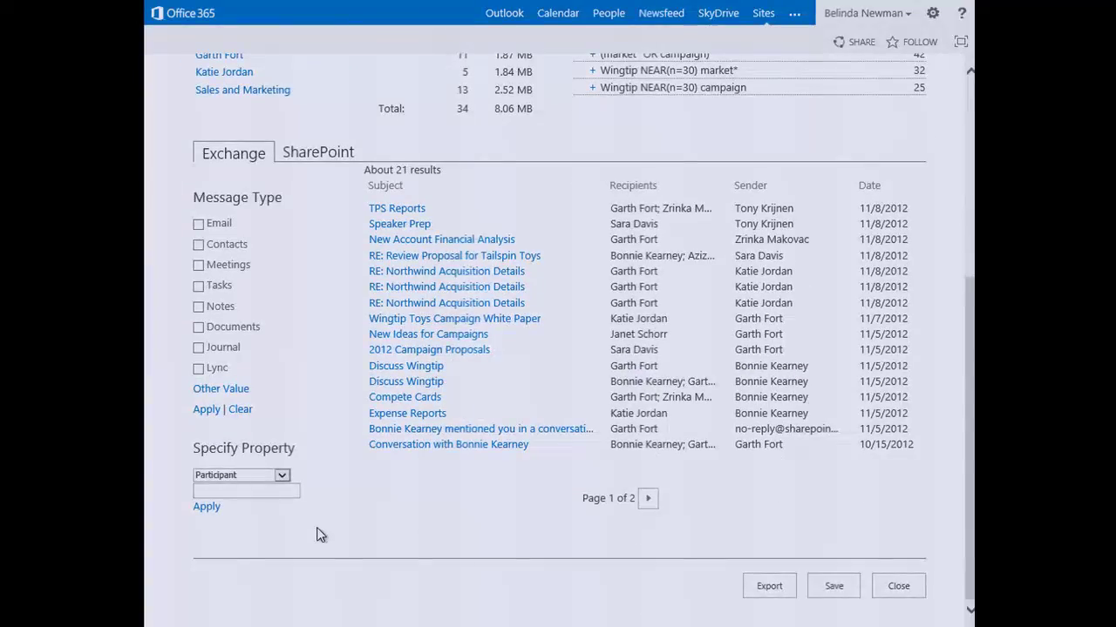
left_click(225, 489)
scroll(343, 319, "up", 2)
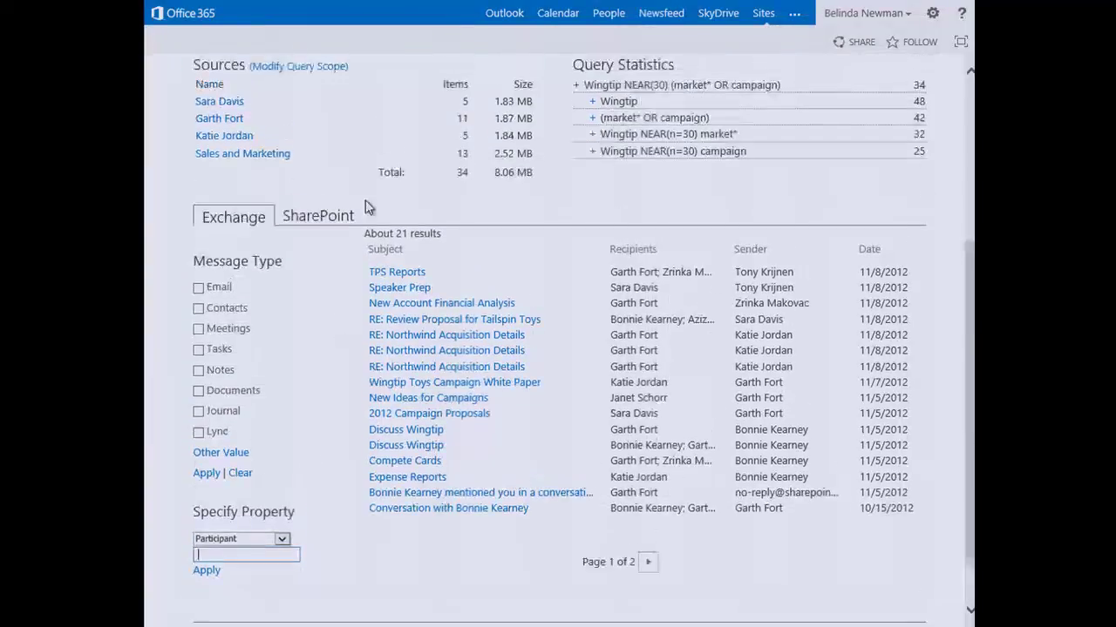
left_click(289, 556)
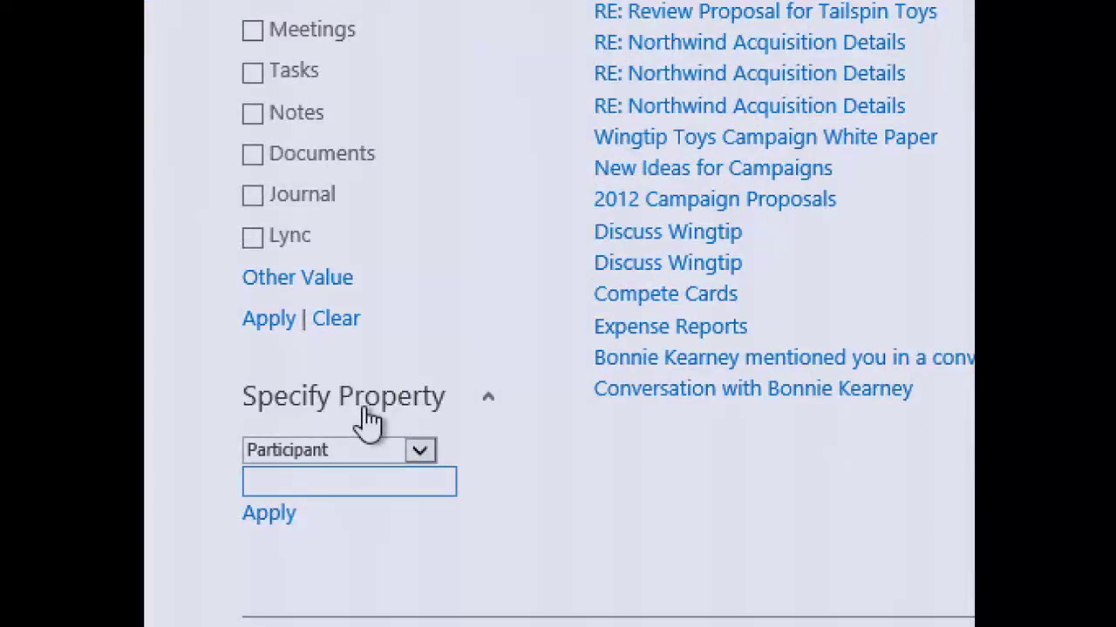
Step: Filter the Exchange results by the participant's name, narrowing the query to 28 items (7.91 MB)
left_click(373, 514)
left_click(364, 484)
type("Garth ")
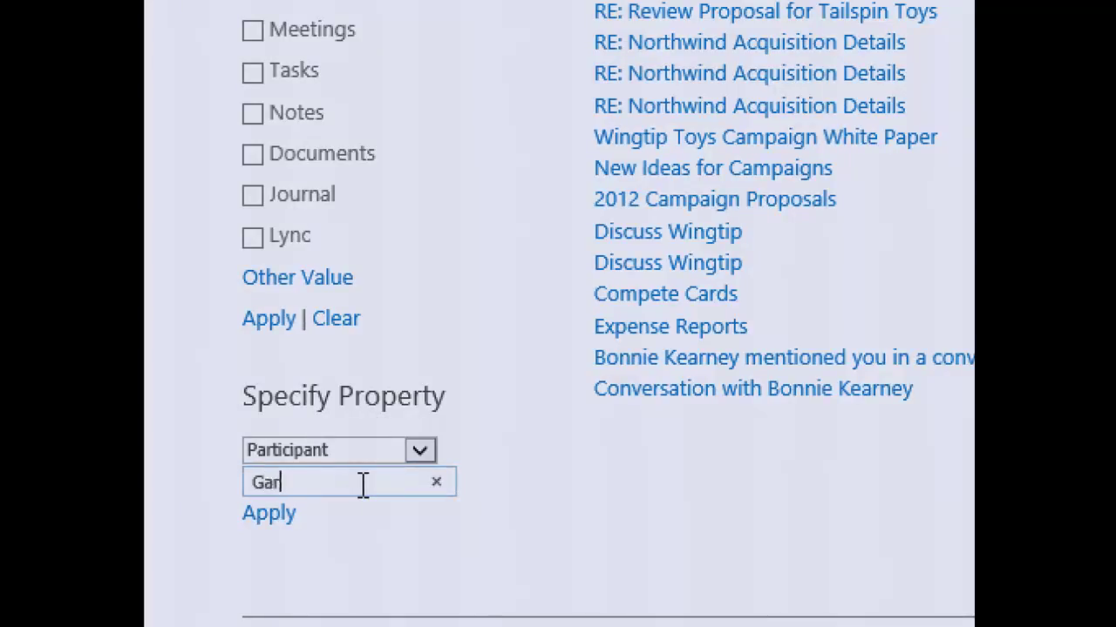
type("Fort")
left_click(285, 517)
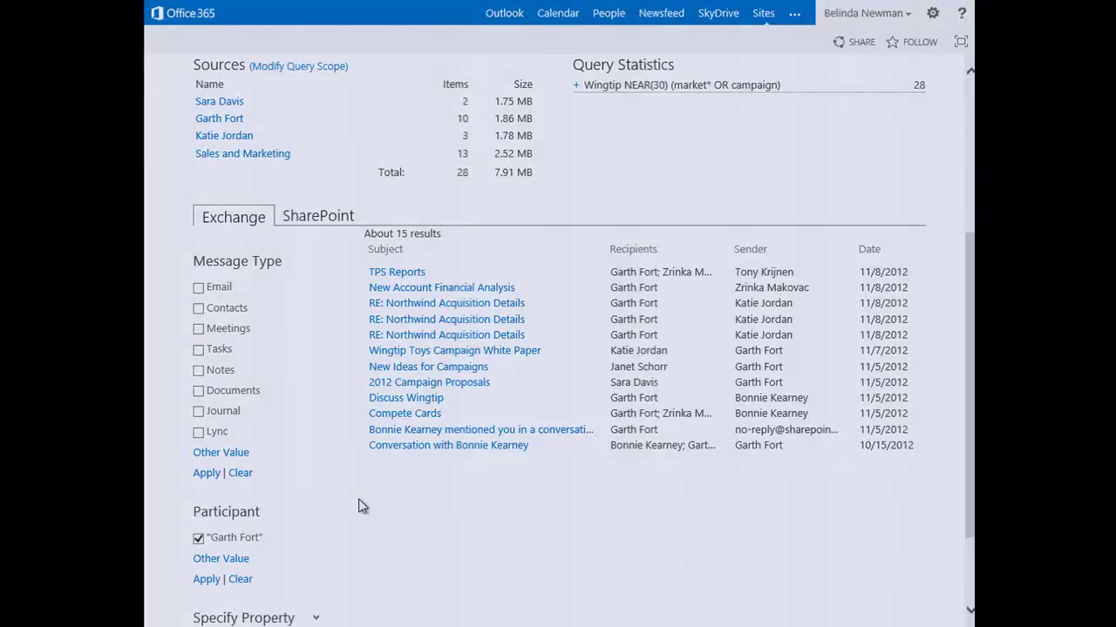
Step: Restrict the SharePoint results to aspx and docx file extensions, cutting the query to 23 items (6.20 MB)
left_click(323, 211)
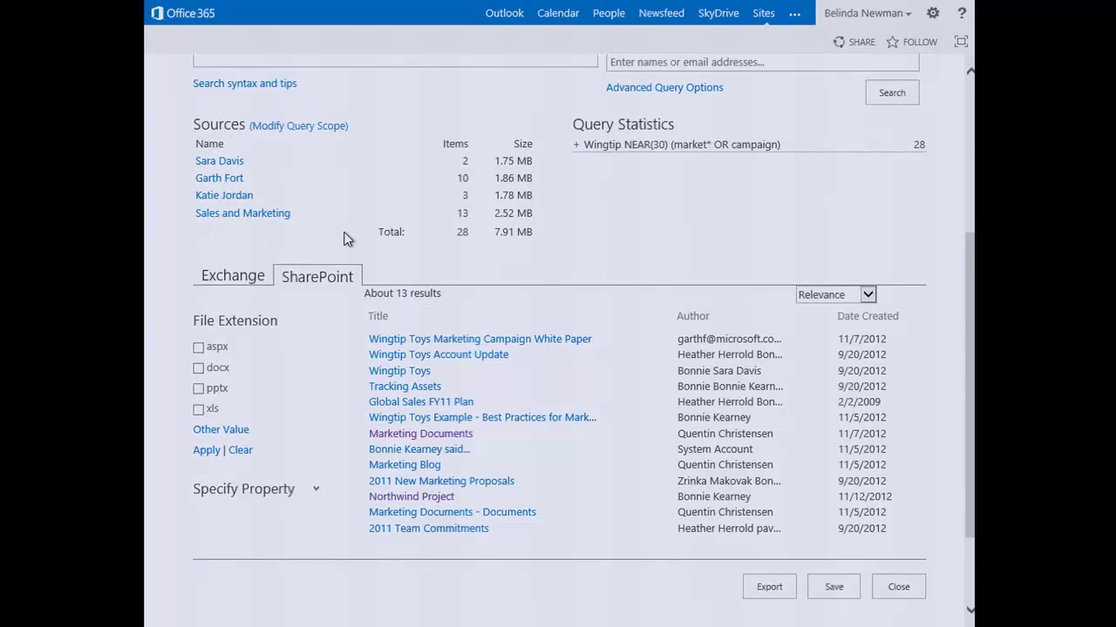
mouse_move(431, 347)
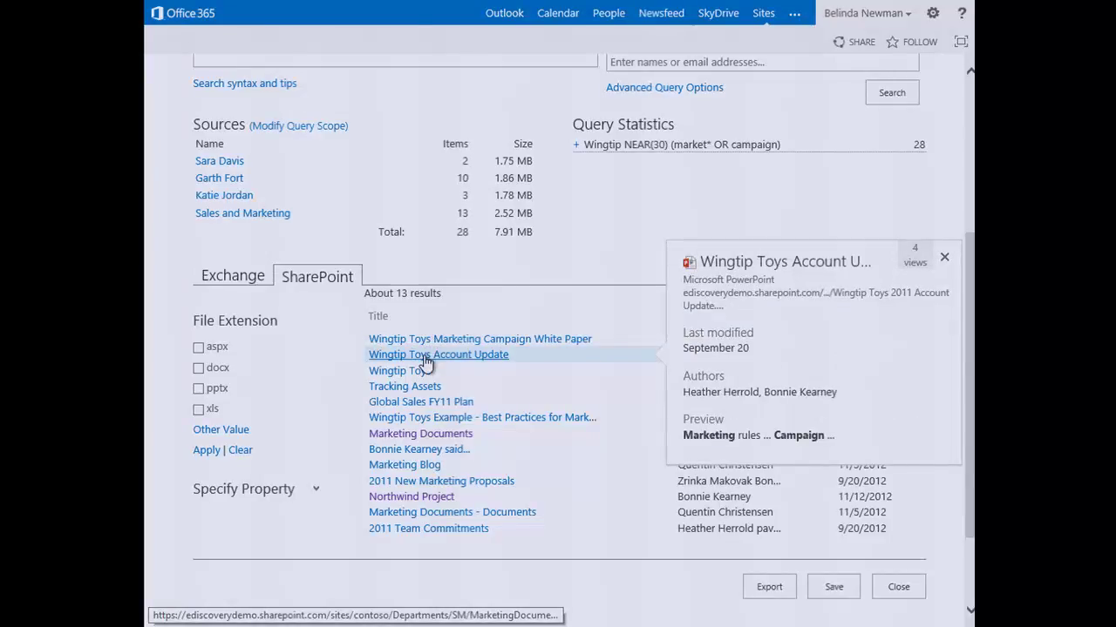
mouse_move(444, 453)
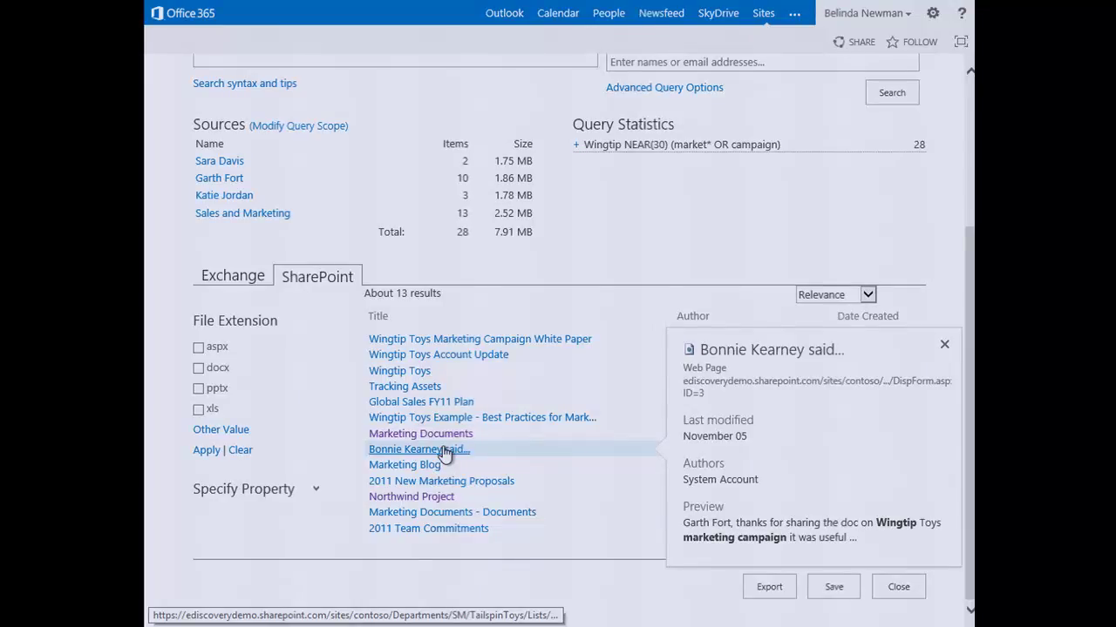
left_click(198, 348)
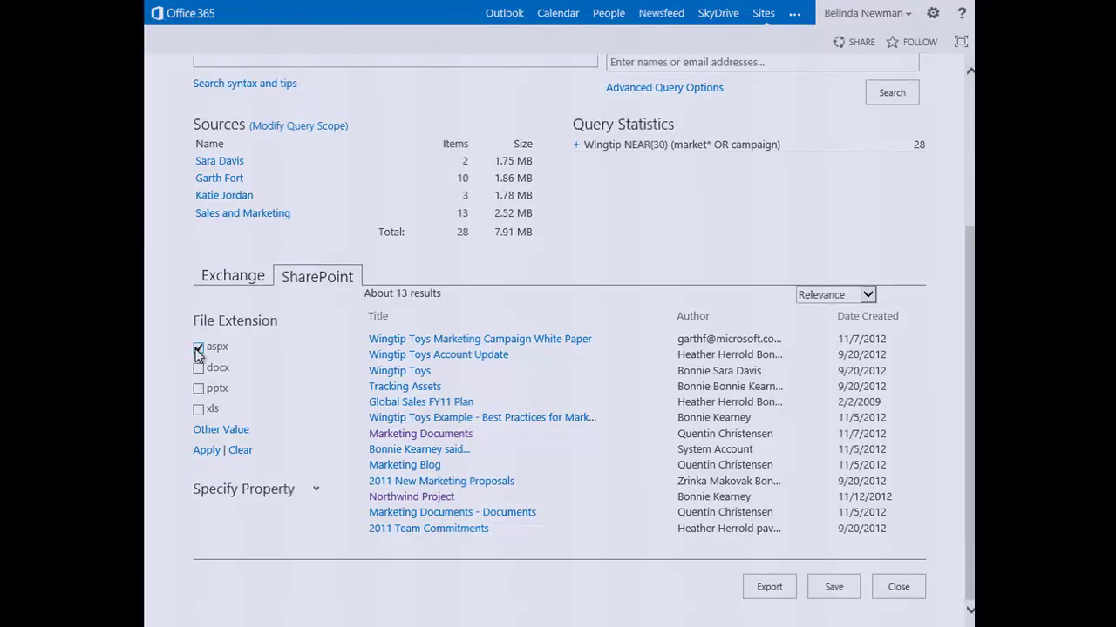
left_click(199, 368)
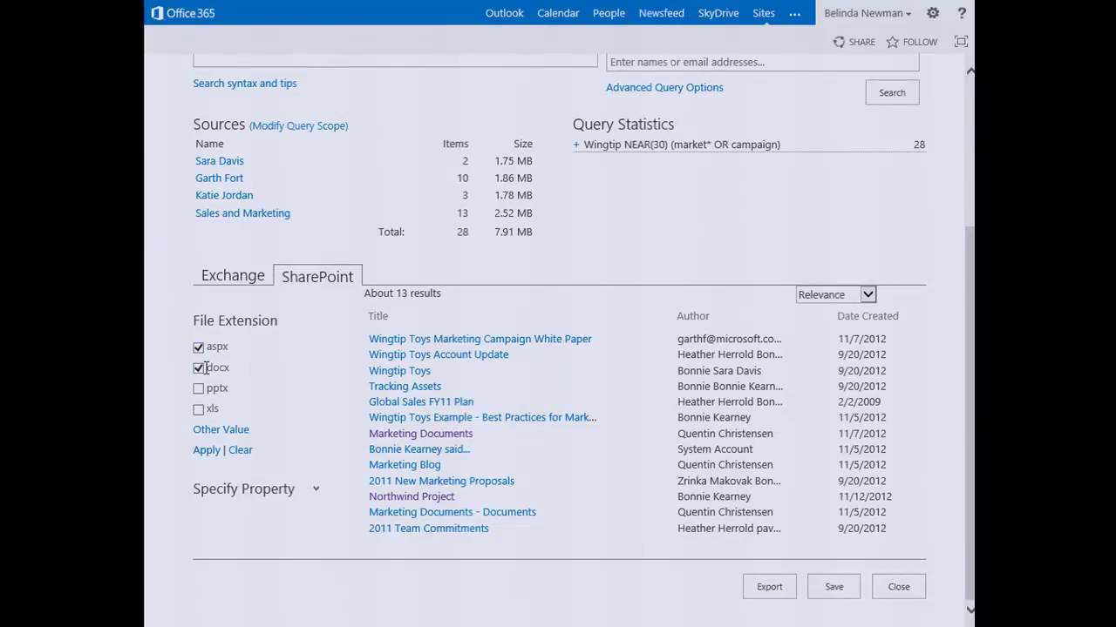
left_click(206, 451)
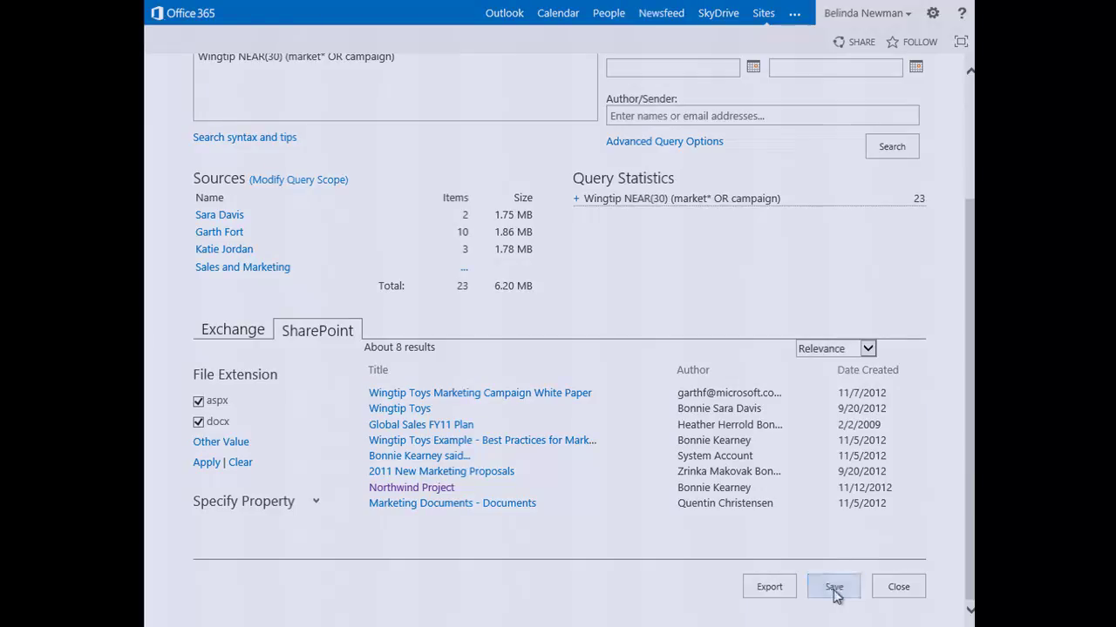
Step: Save the filtered query, then copy the three wingtip NEAR query names and search strings from the Queries workbook
left_click(888, 592)
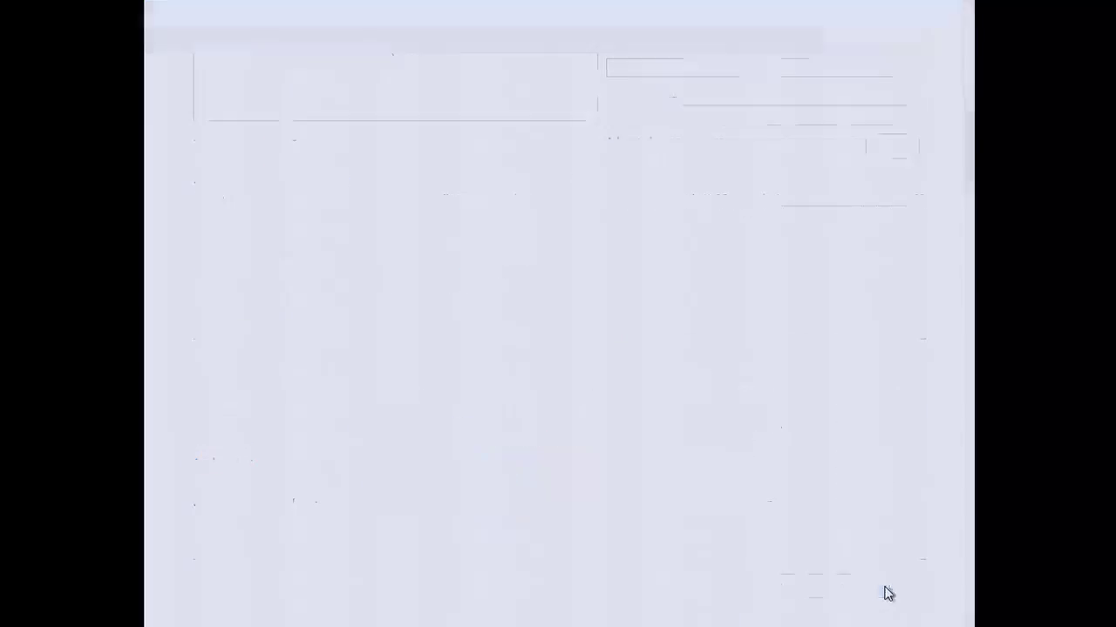
key("alt+Tab")
key("alt+Tab")
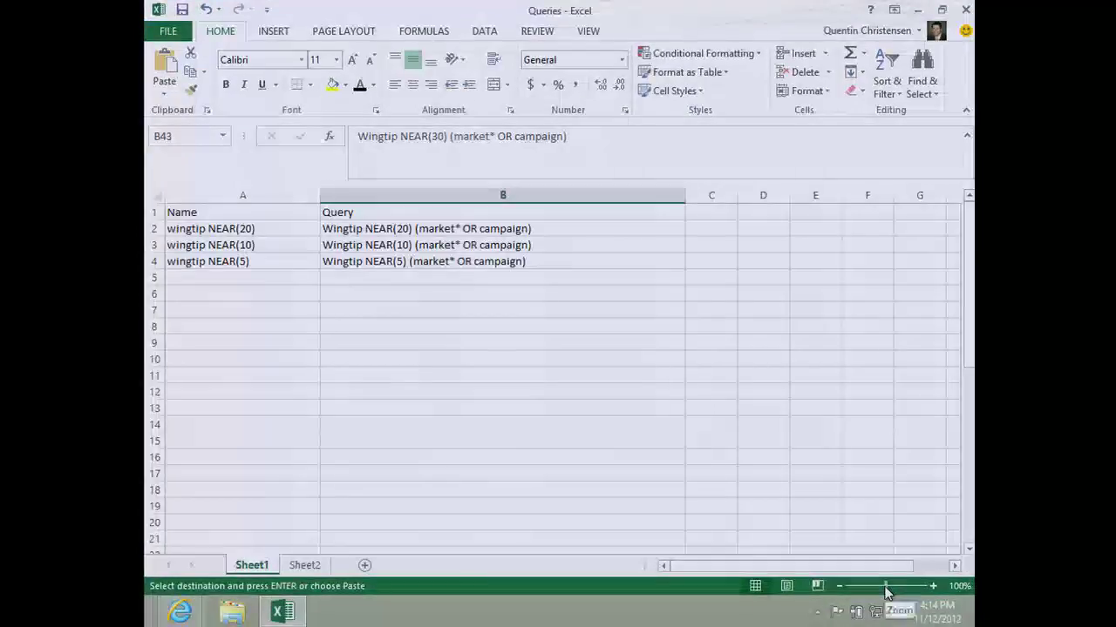
left_click_drag(493, 262, 221, 229)
key("ctrl+c")
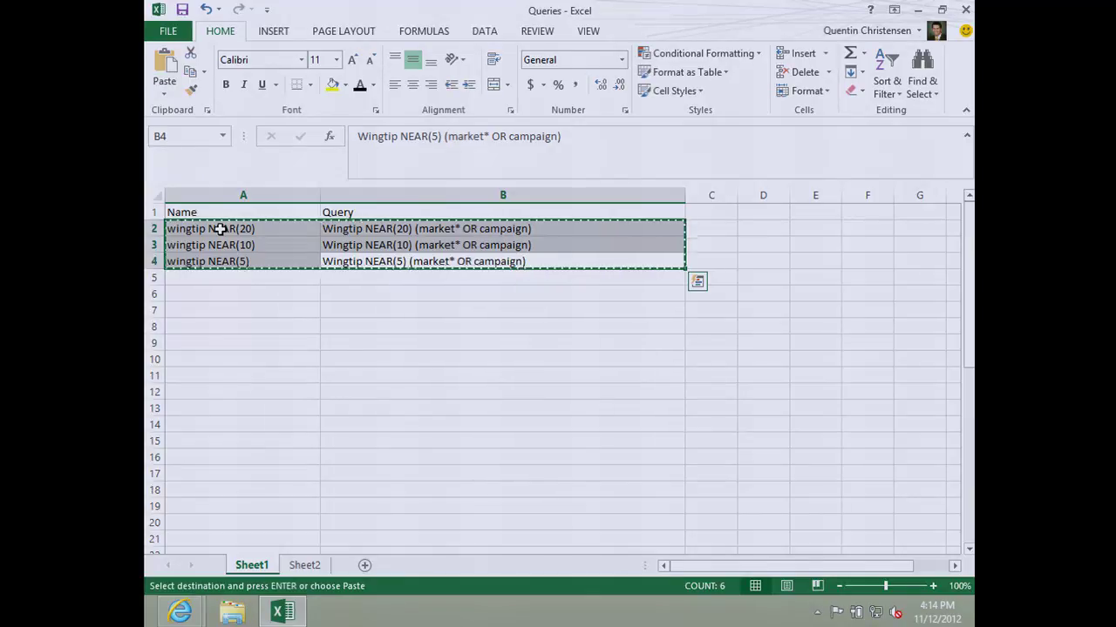
Step: Paste the wingtip NEAR(20), NEAR(10) and NEAR(5) queries into the case's Queries list and save them
left_click(279, 616)
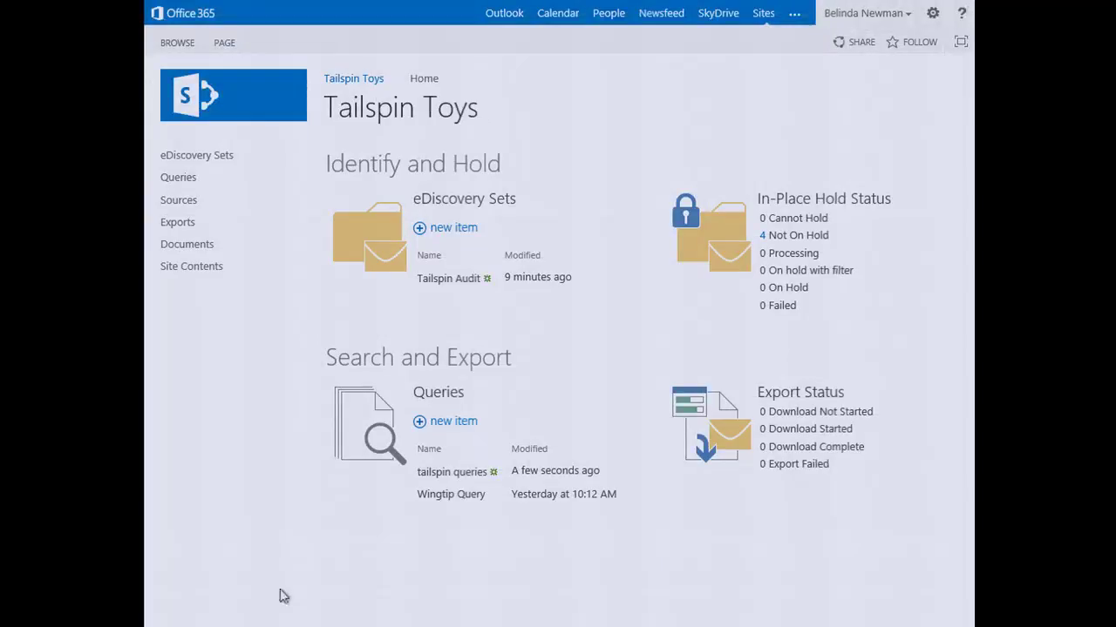
left_click(170, 180)
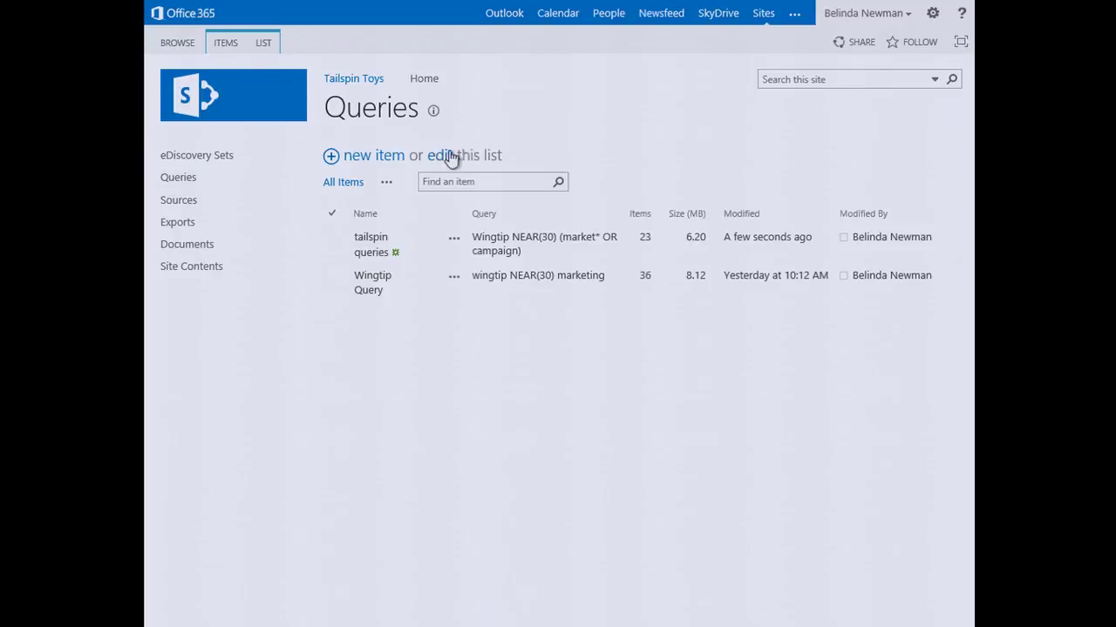
left_click(445, 155)
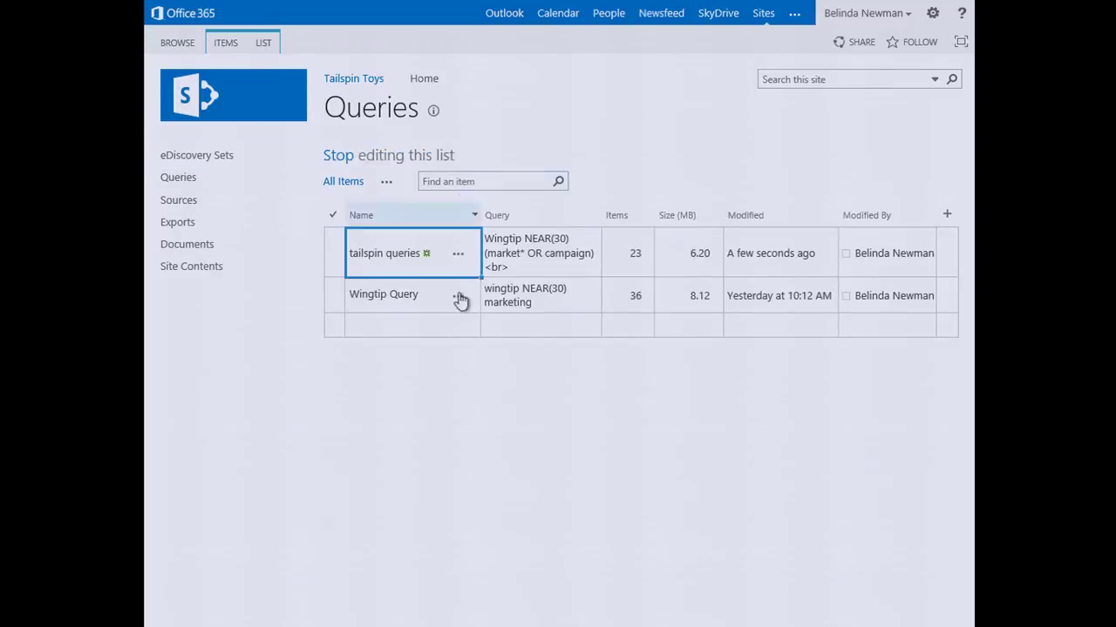
left_click(447, 324)
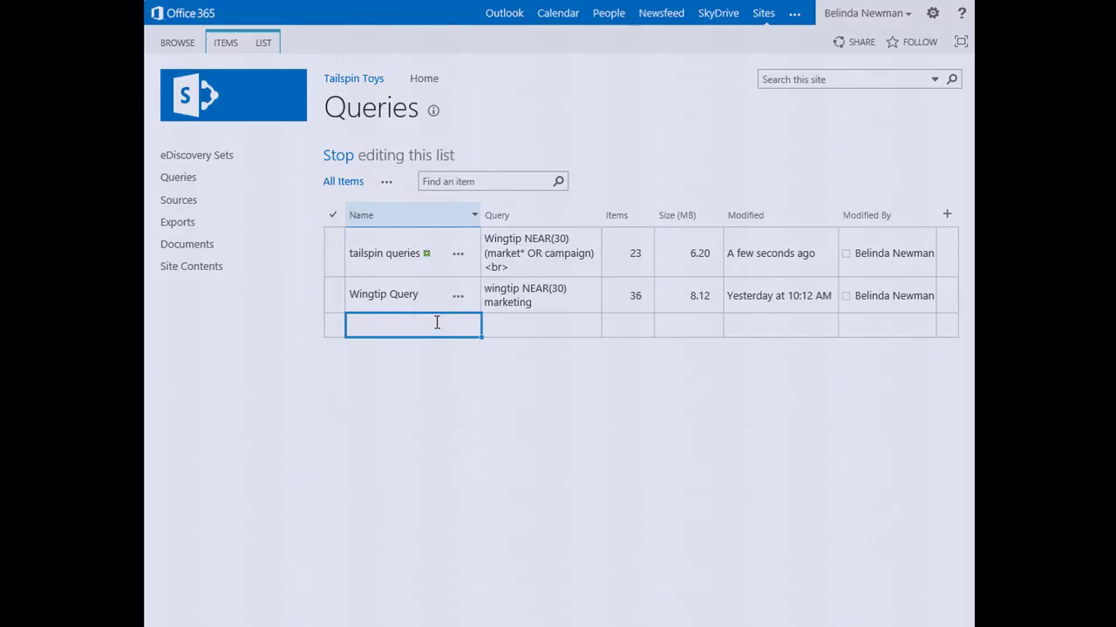
key("ctrl+v")
left_click(588, 346)
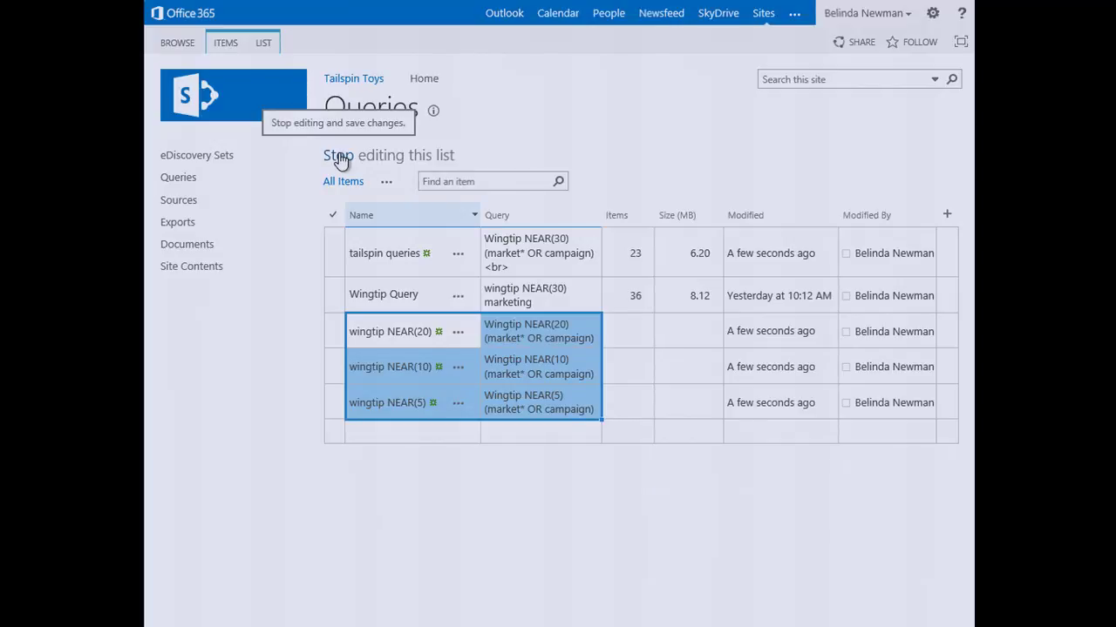
left_click(339, 155)
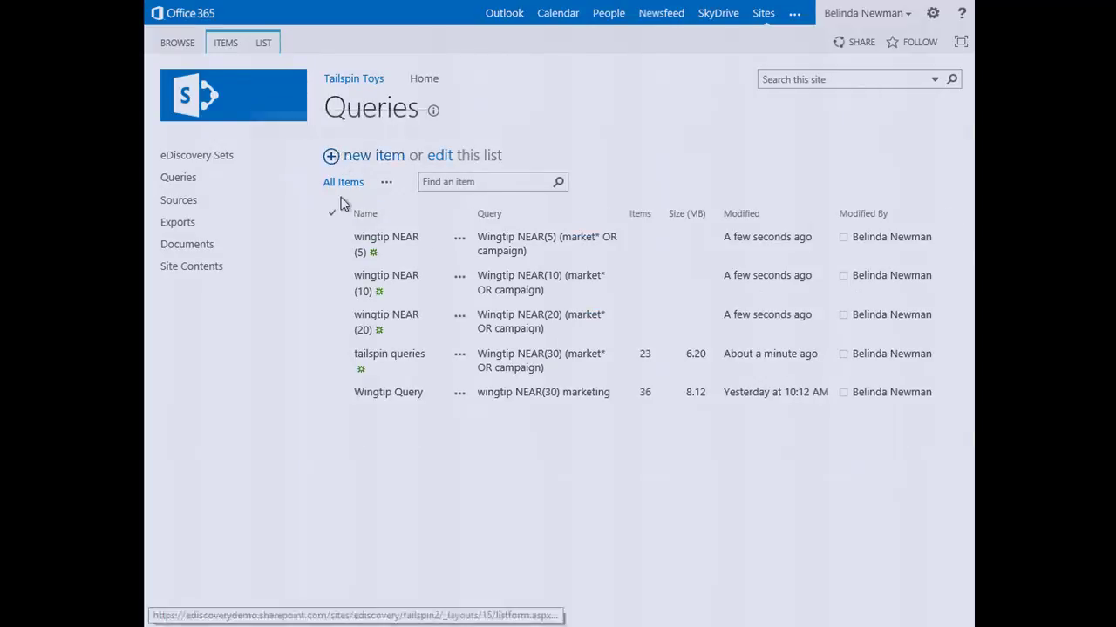
Step: Update statistics for the wingtip NEAR queries: NEAR(20) 35 items, NEAR(10) 29, NEAR(5) 24
left_click(336, 248)
left_click(334, 288)
left_click(332, 322)
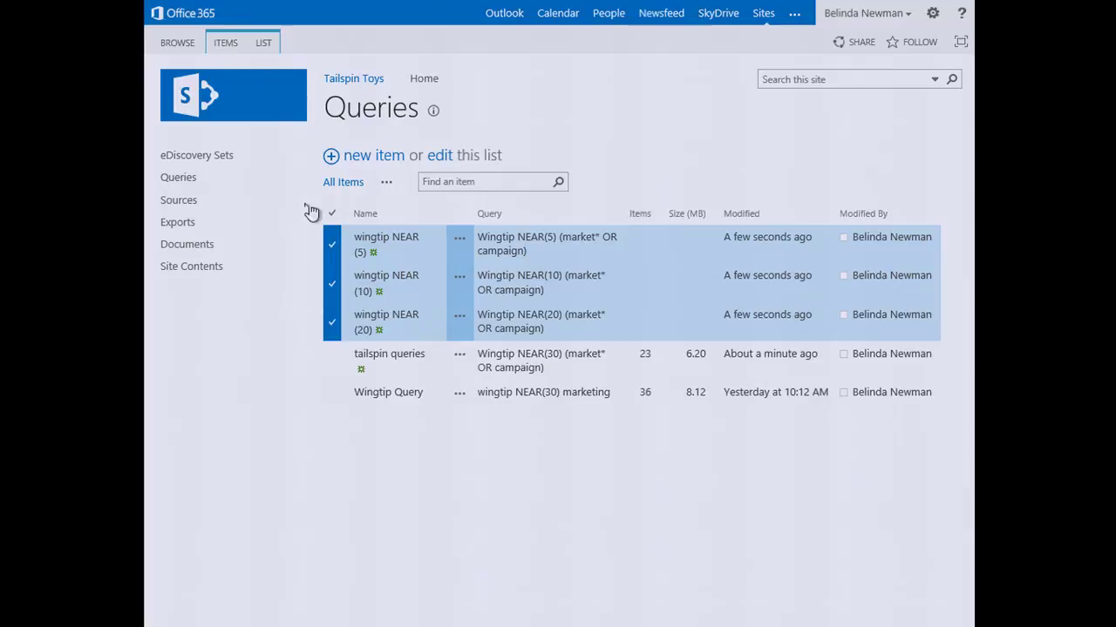
left_click(231, 44)
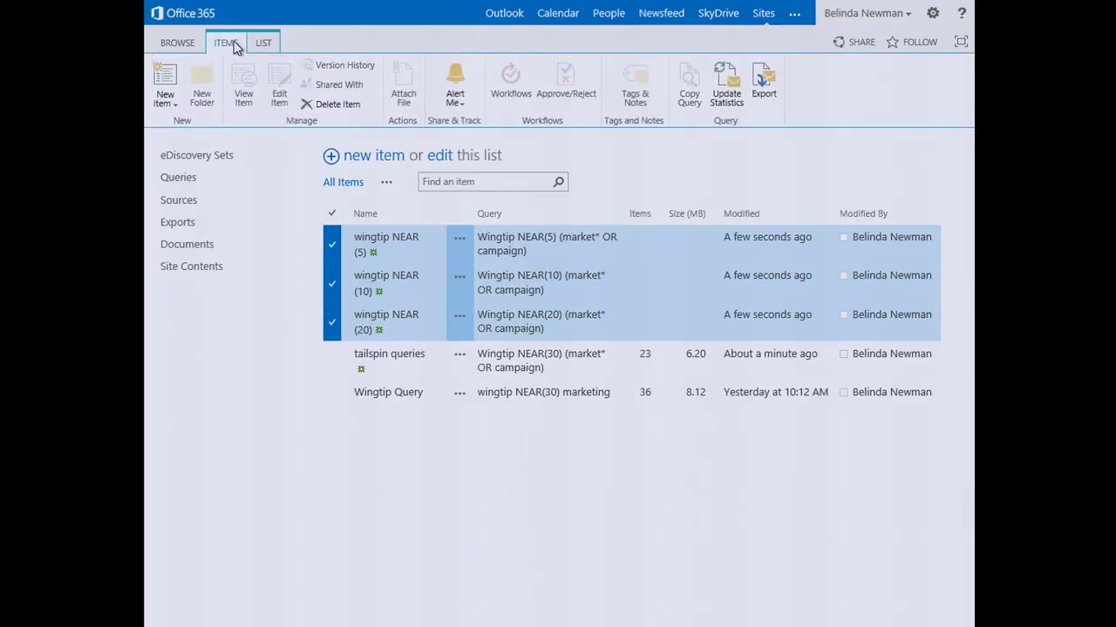
left_click(722, 87)
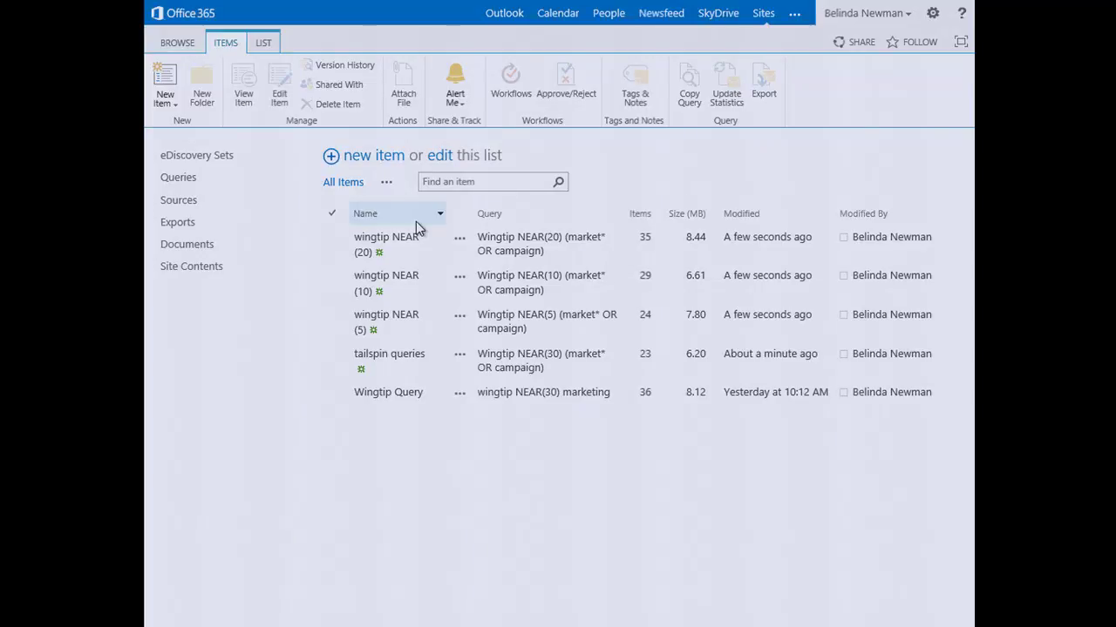
Step: Select the wingtip NEAR(10), NEAR(5) and tailspin queries and start a new export
left_click(340, 291)
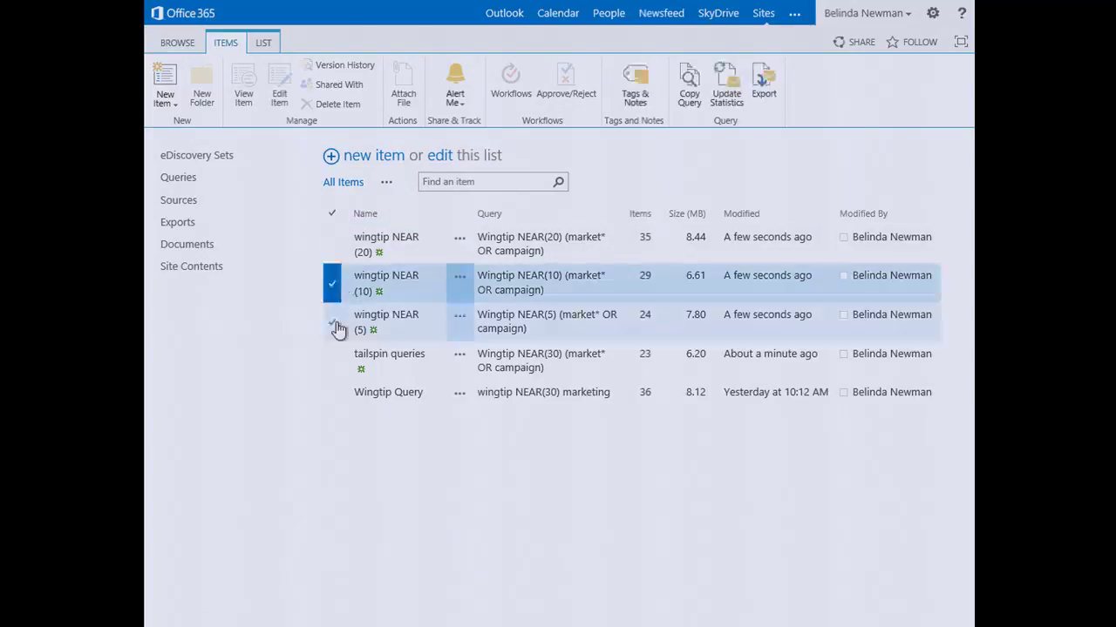
left_click(336, 326)
left_click(336, 366)
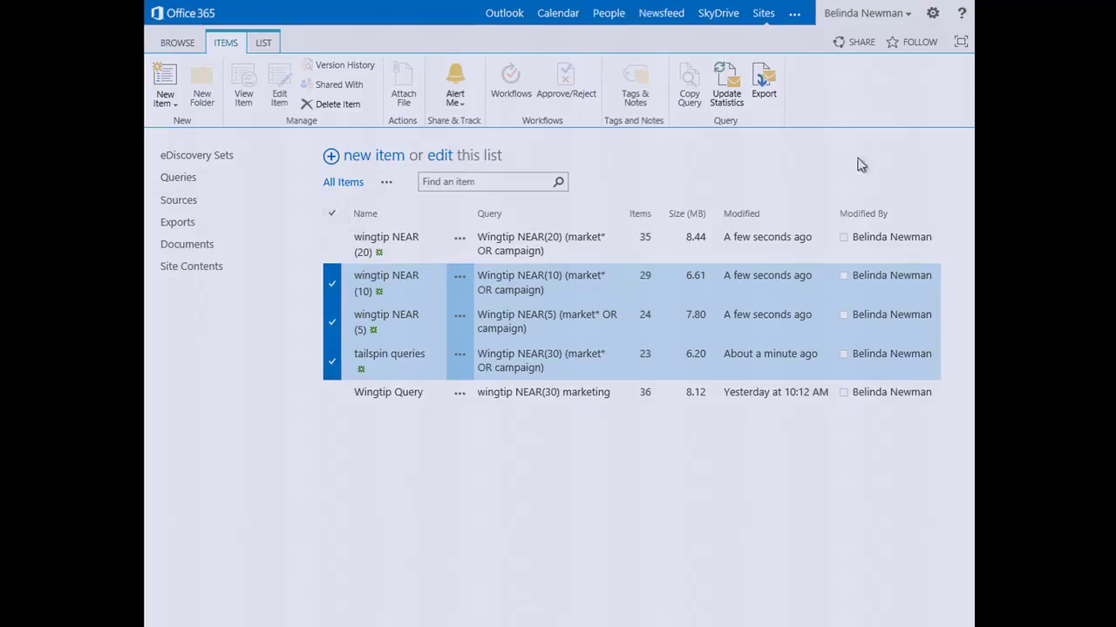
left_click(758, 87)
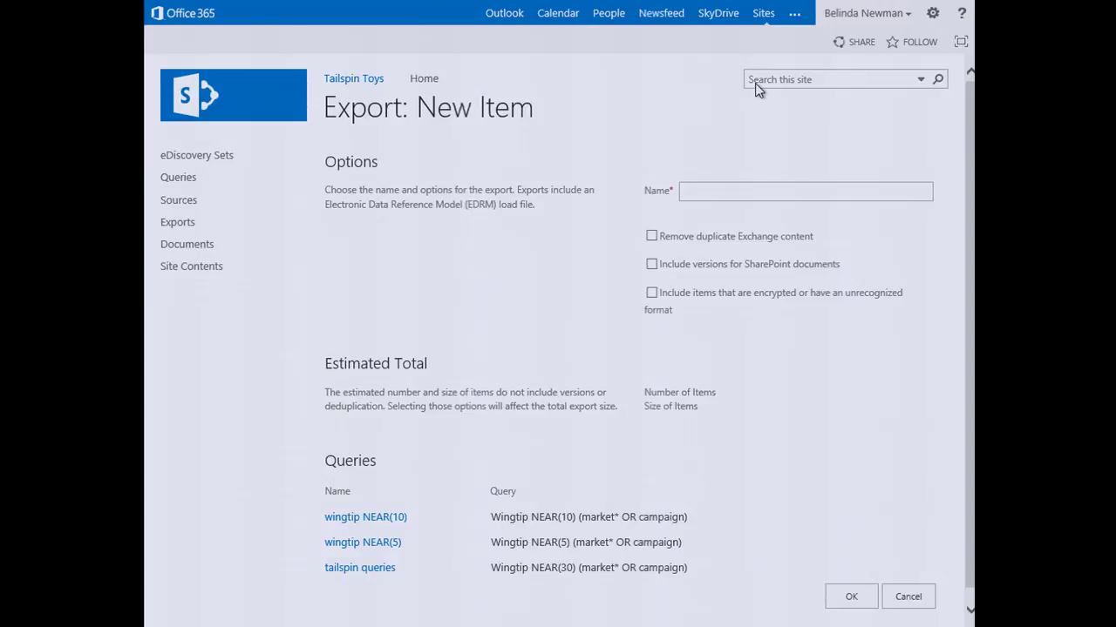
Step: Name the export 'Tail Spin 3', leaving the duplicate, version and encrypted-item options cleared
left_click(720, 190)
type("Tail Spin 3")
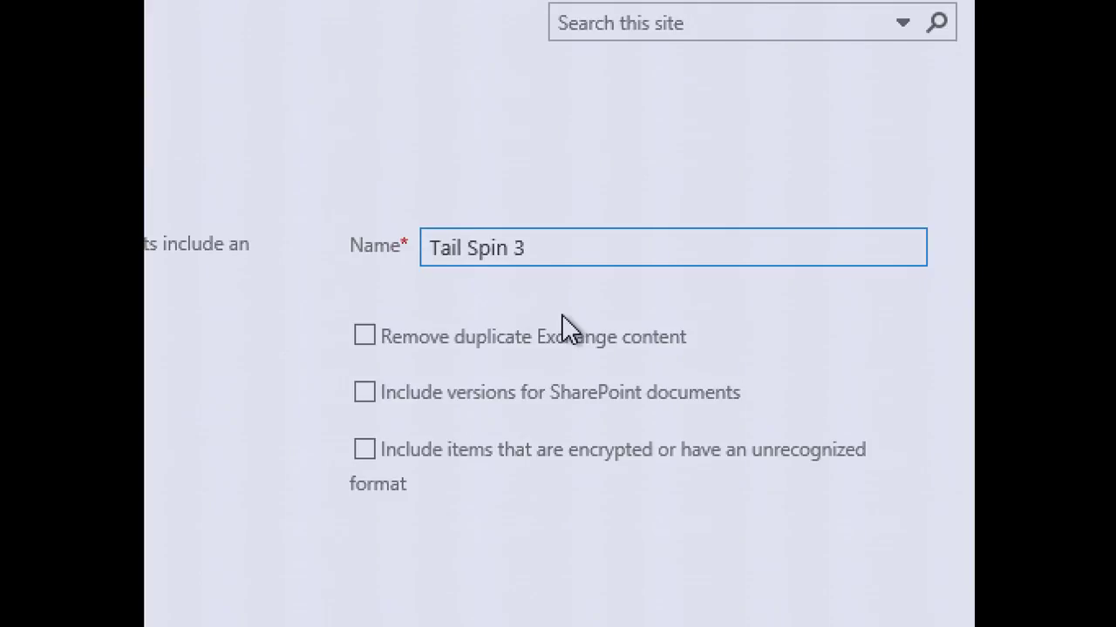
left_click(565, 327)
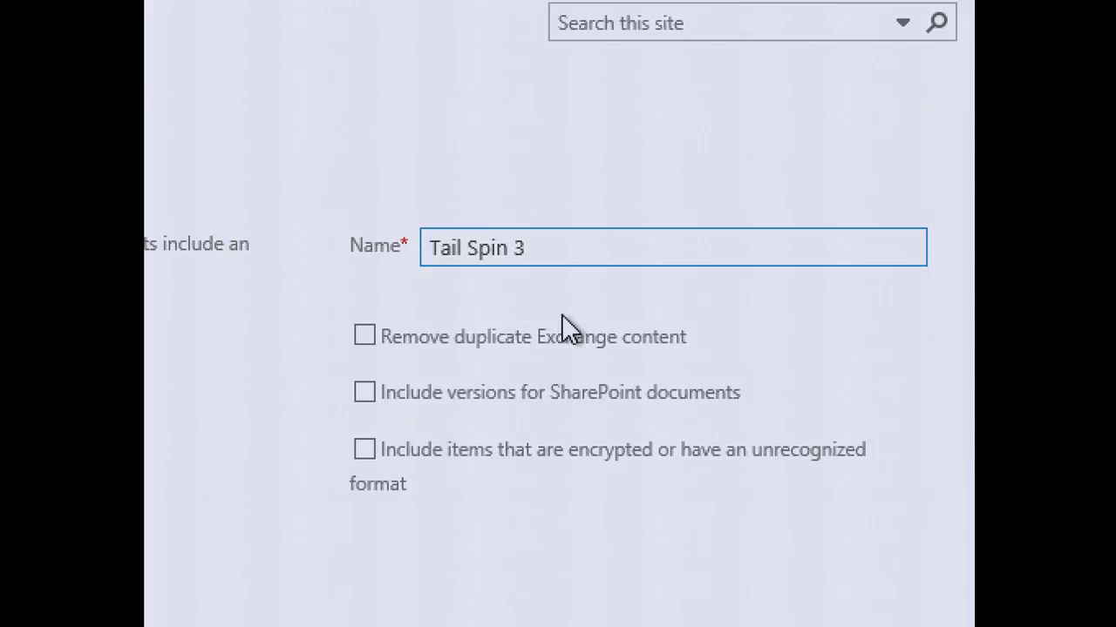
Step: Submit the Tail Spin 3 export and launch its Download Manager targeting the desktop Tailspin Toys Export folder
left_click(863, 605)
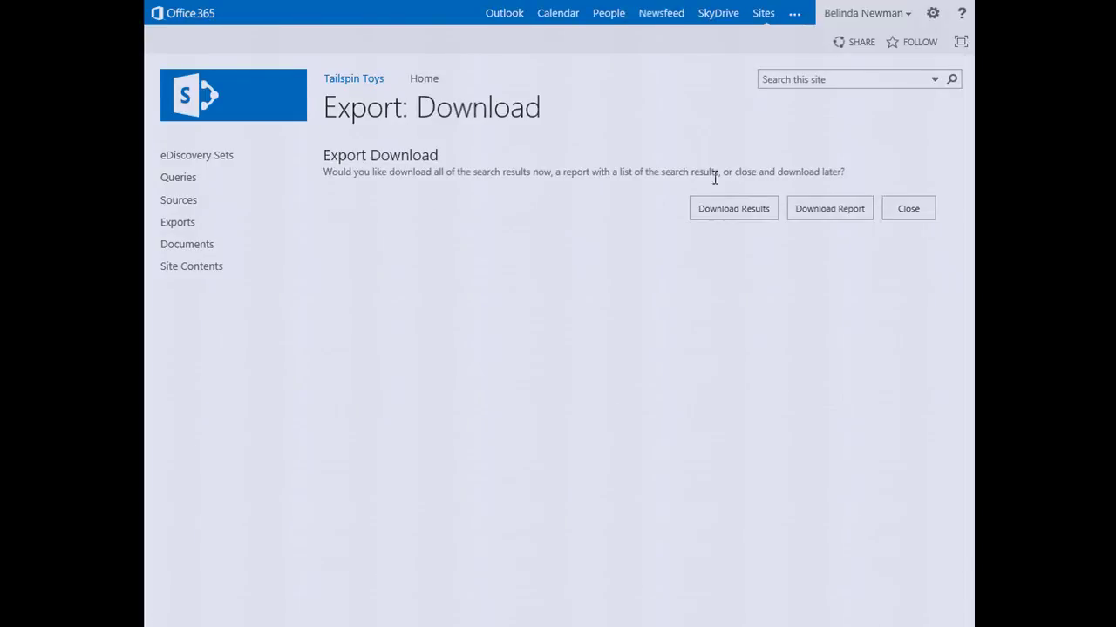
left_click(723, 209)
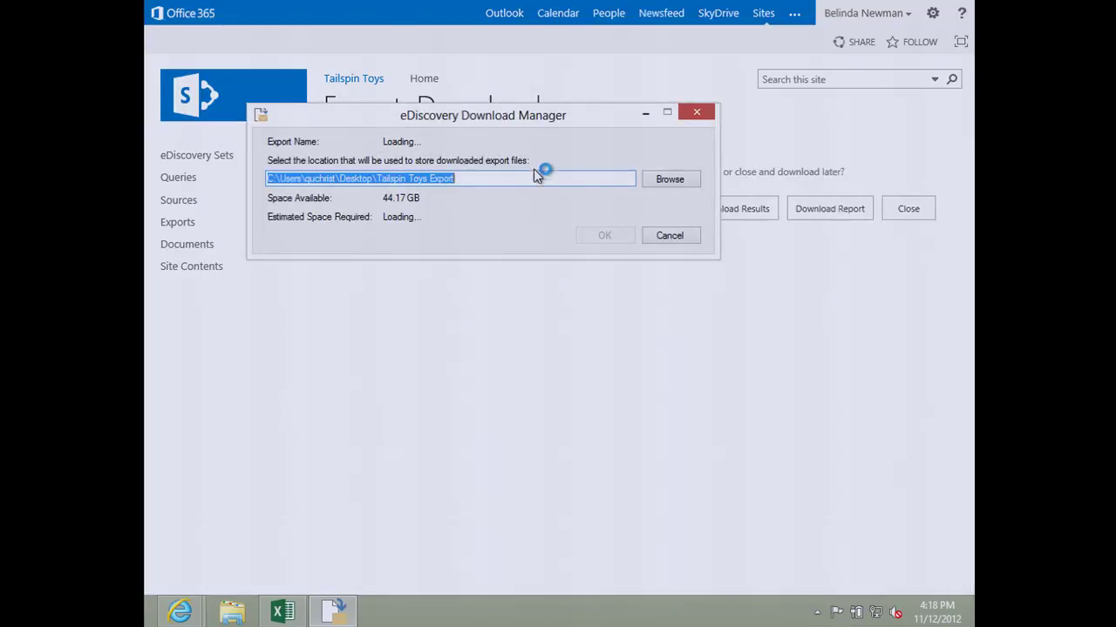
Step: Download Tail Spin 3 into the Tailspin Toys Export folder, signing in with the Exchange user name and password
left_click(579, 178)
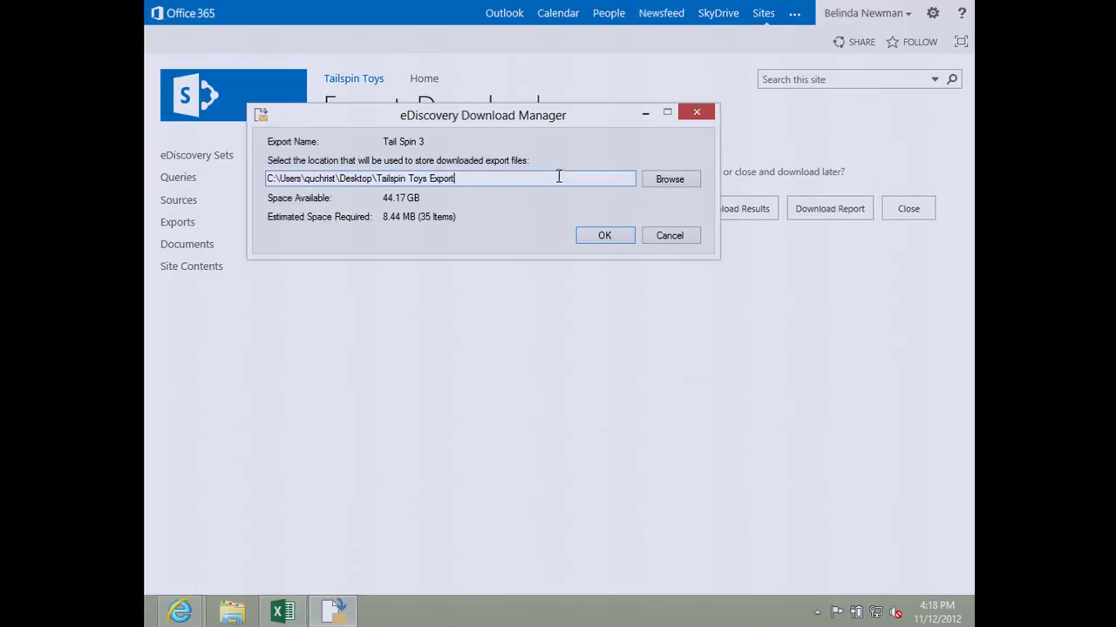
left_click(610, 235)
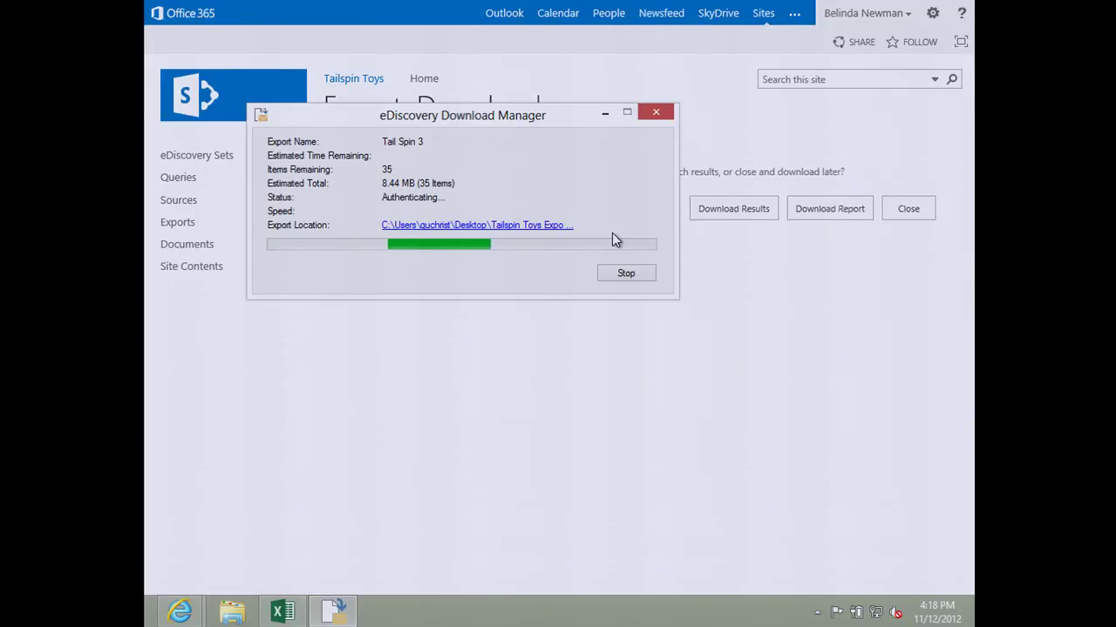
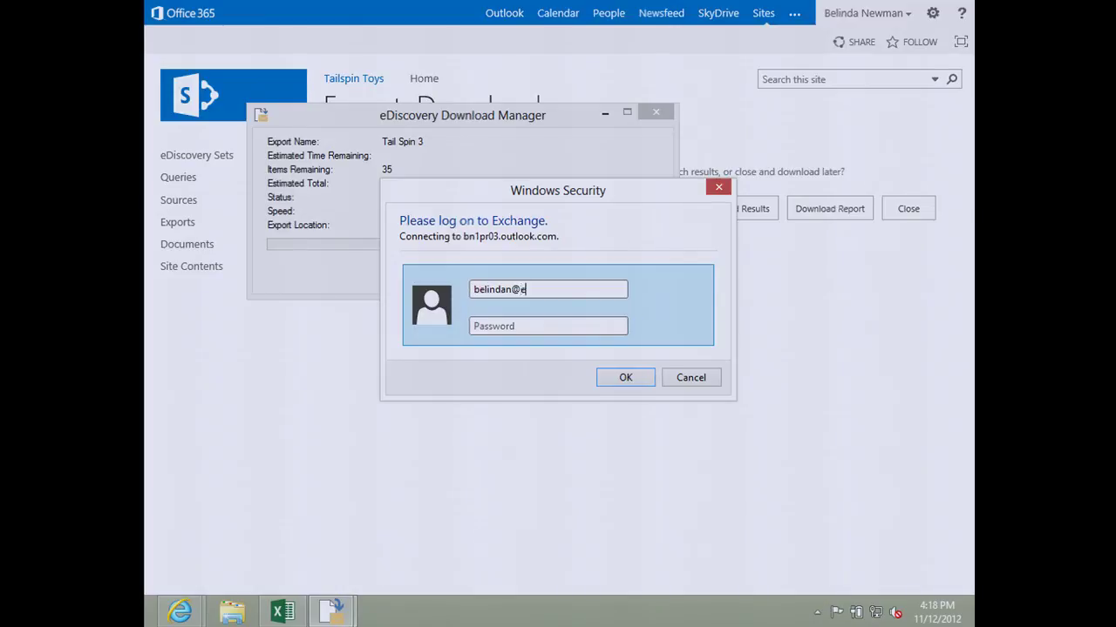
key("Tab")
type("••••••••••")
key("Return")
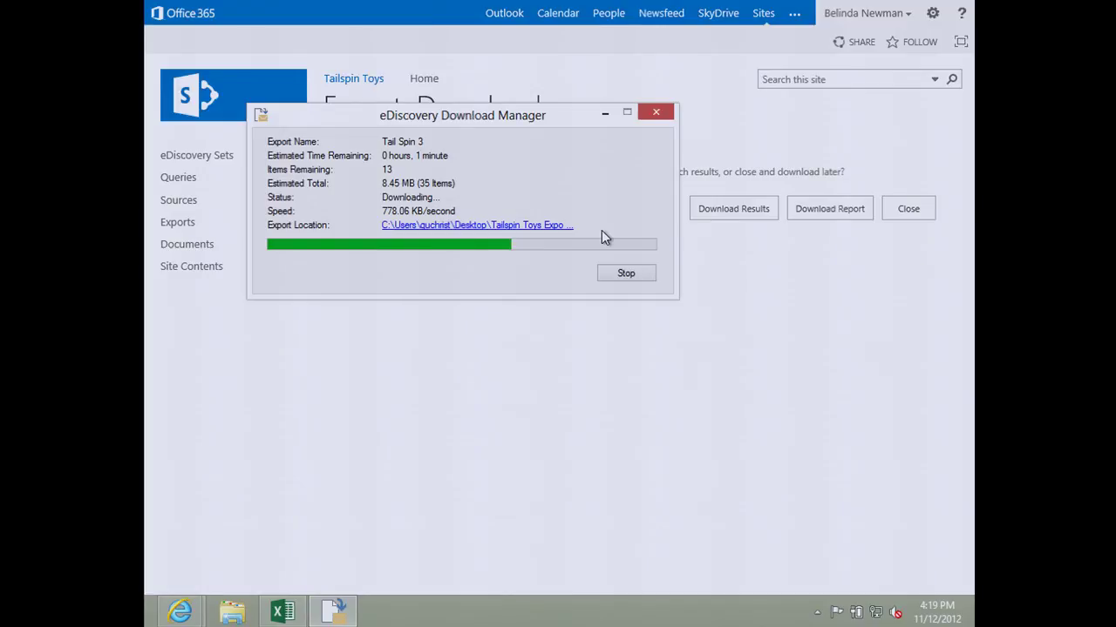
key("alt+Tab")
key("alt+Tab")
key("alt+Tab")
key("alt+Tab")
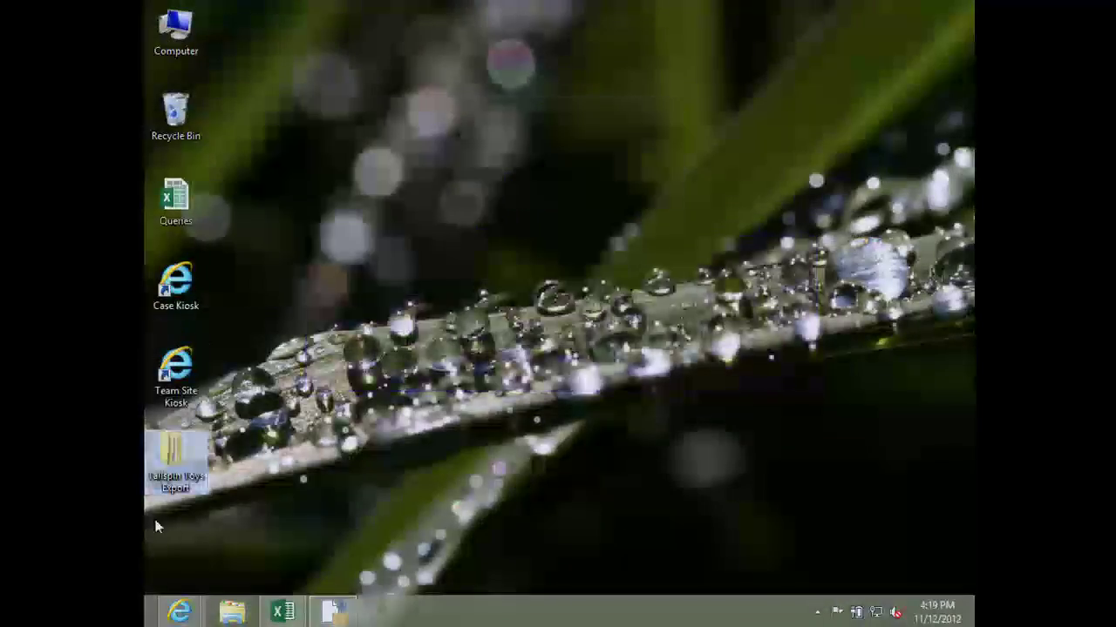
Step: Browse the Wingtip Query export's Exchange mailbox files in the Tailspin Toys Export folder
double_click(175, 458)
left_click(449, 279)
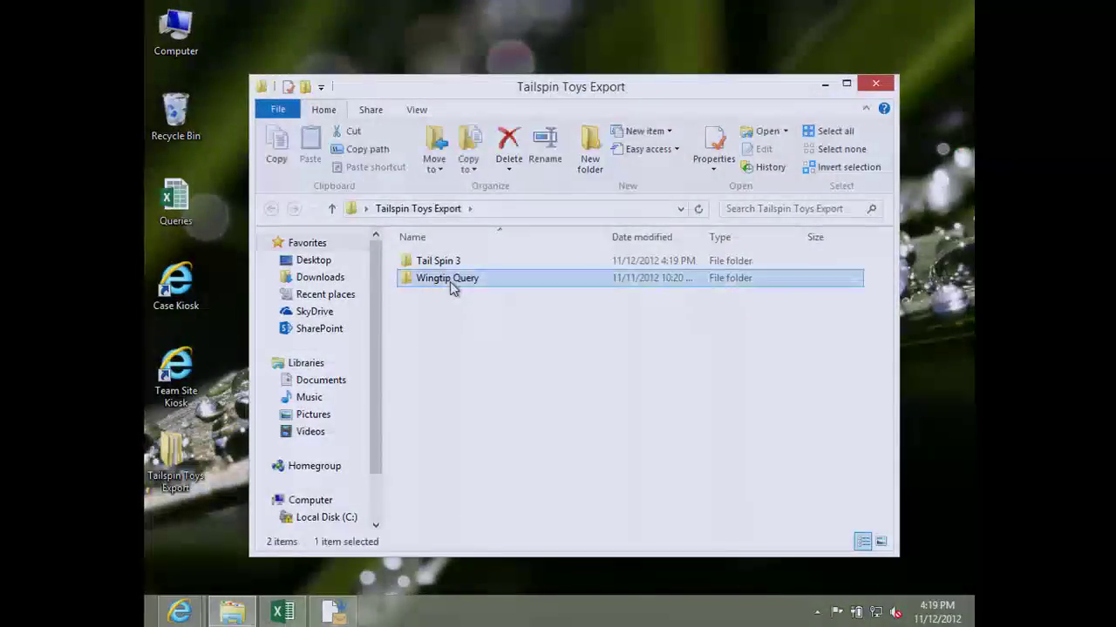
double_click(450, 281)
double_click(453, 262)
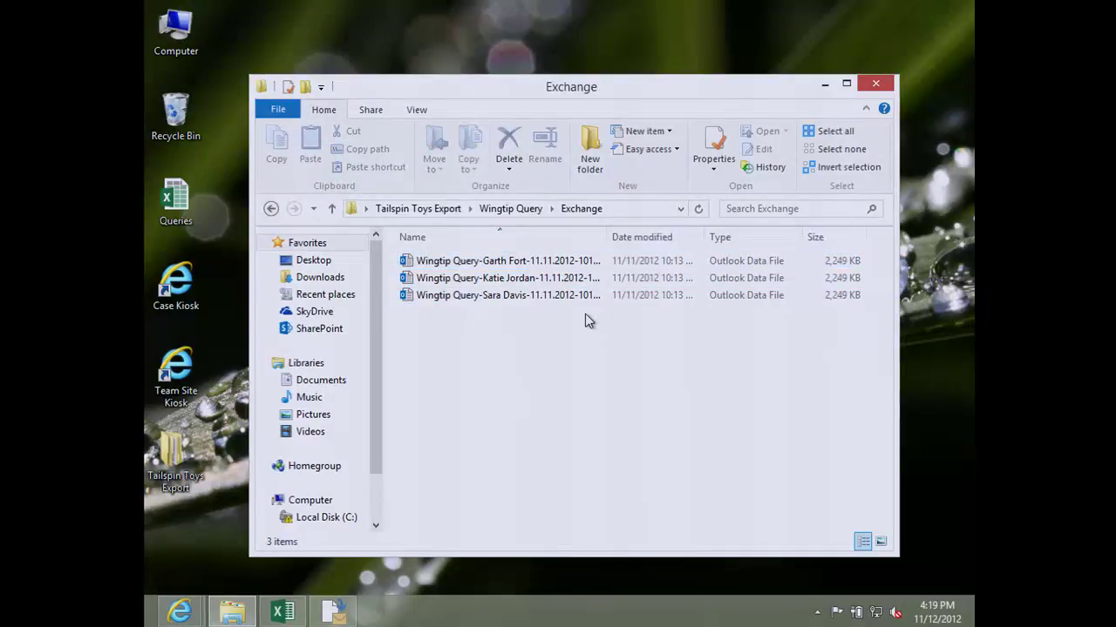
left_click(584, 280)
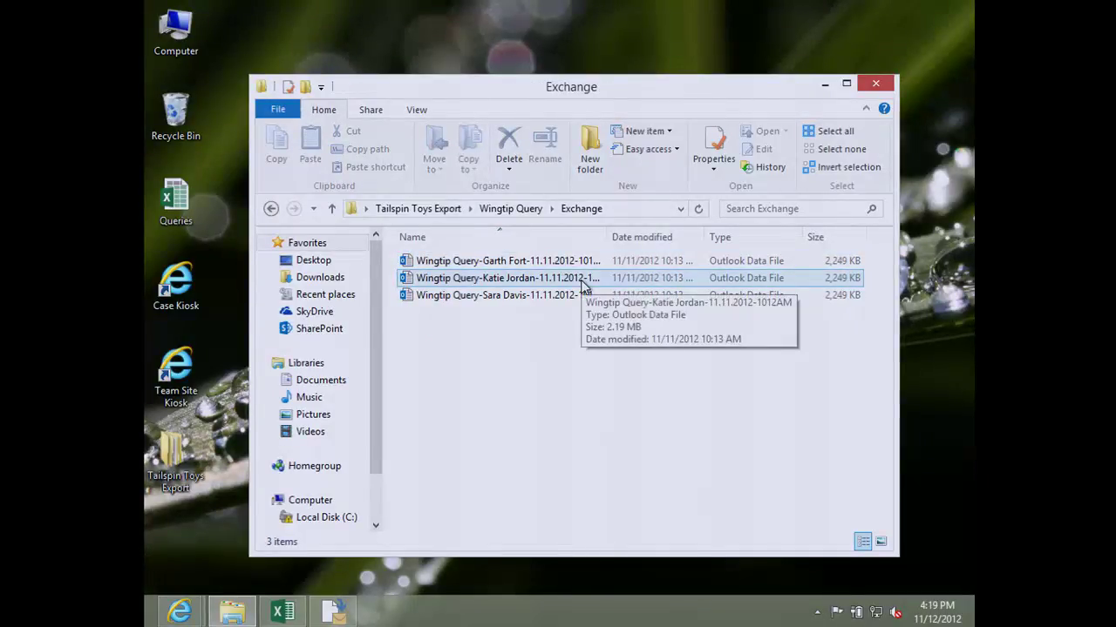
key("BackSpace")
Step: Browse Sales and Marketing > SM > MarketingDocuments > Shared Documents, then return to the SM folder
double_click(478, 301)
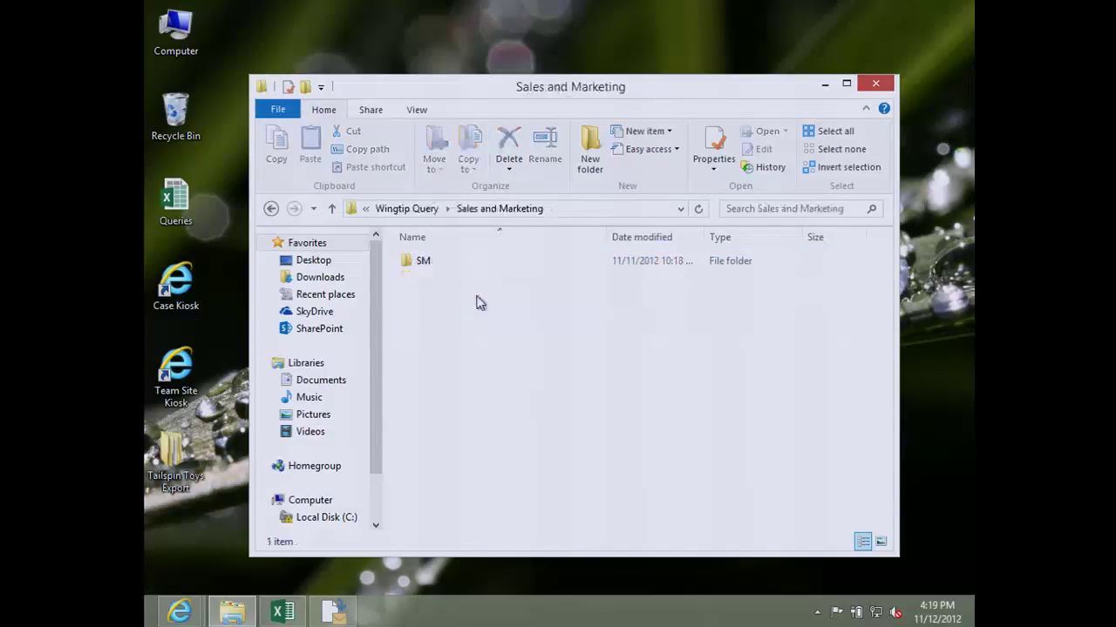
double_click(440, 260)
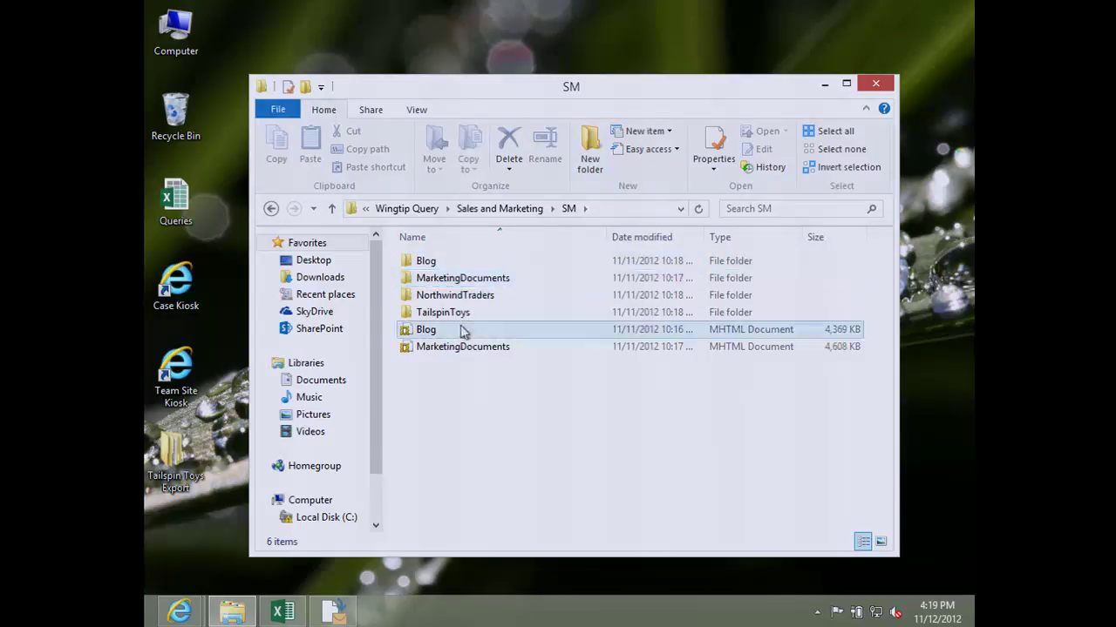
double_click(473, 278)
left_click(471, 266)
double_click(470, 266)
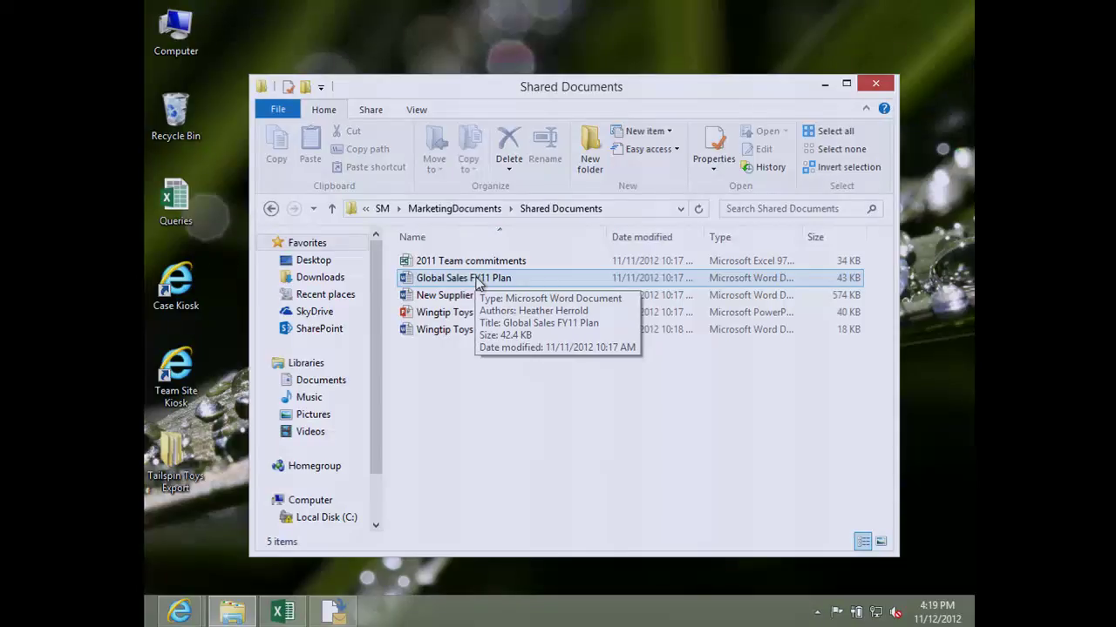
key("BackSpace")
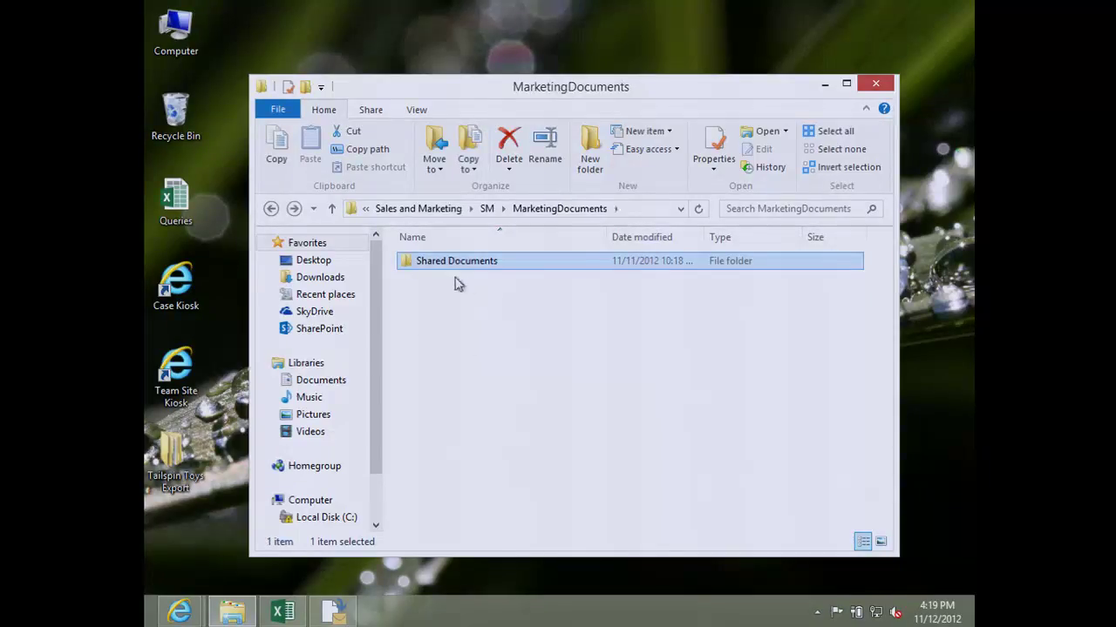
key("BackSpace")
Step: Open NorthwindTraders' PreservationHoldLibrary, then its SitePages folder
double_click(458, 297)
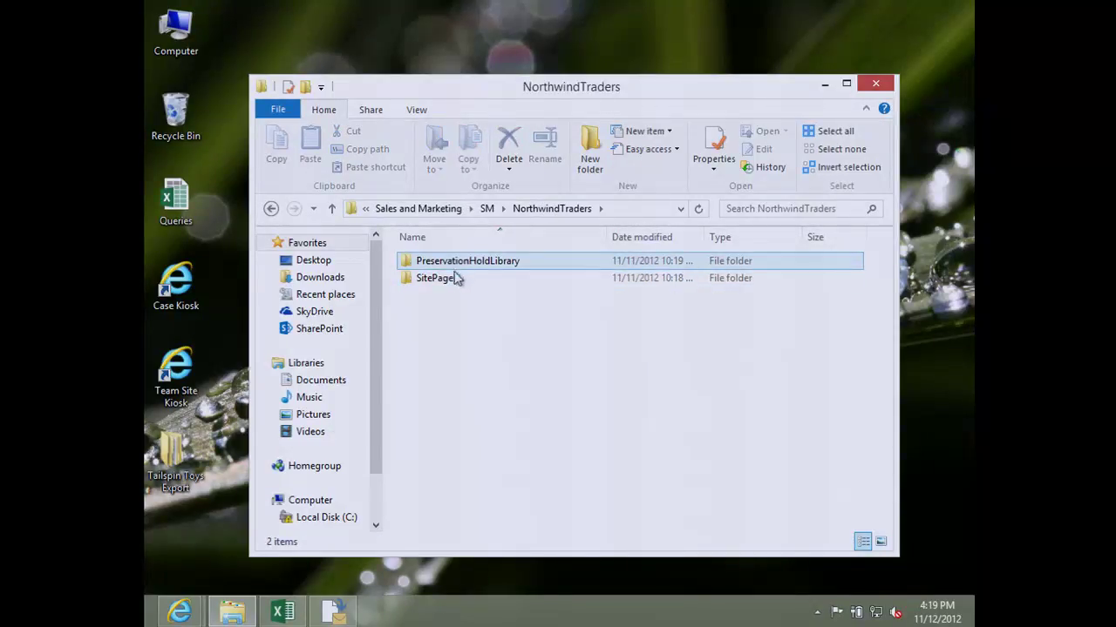
double_click(483, 262)
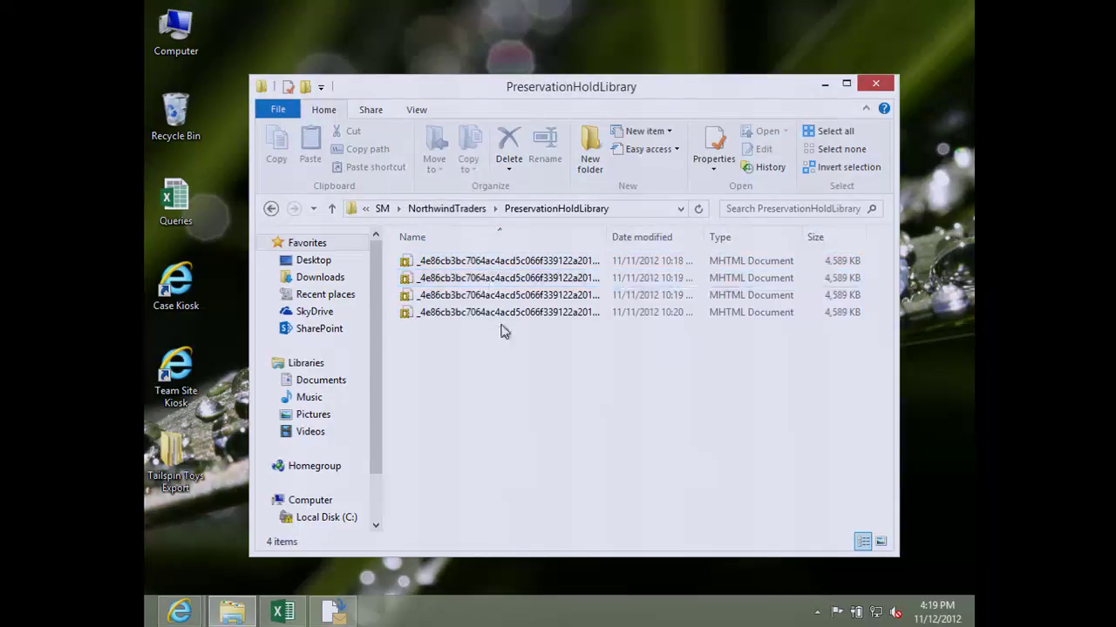
key("BackSpace")
double_click(449, 279)
Step: Open the exported Northwind Project page in Internet Explorer
double_click(462, 259)
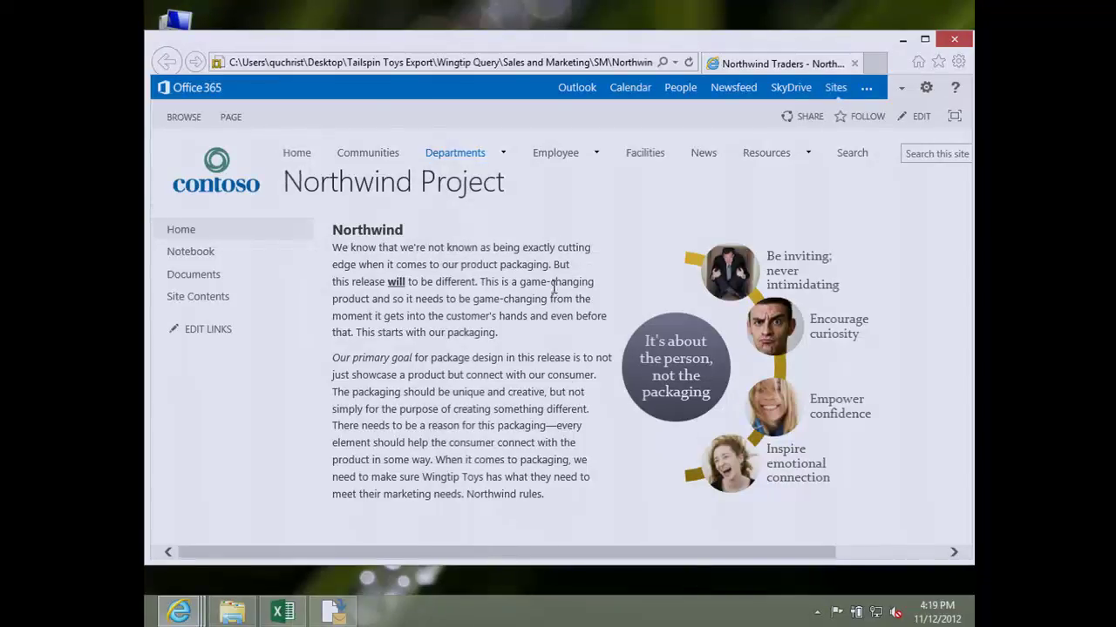
Step: Close Internet Explorer and go back through NorthwindTraders and SM to the Wingtip Query folder
left_click(952, 40)
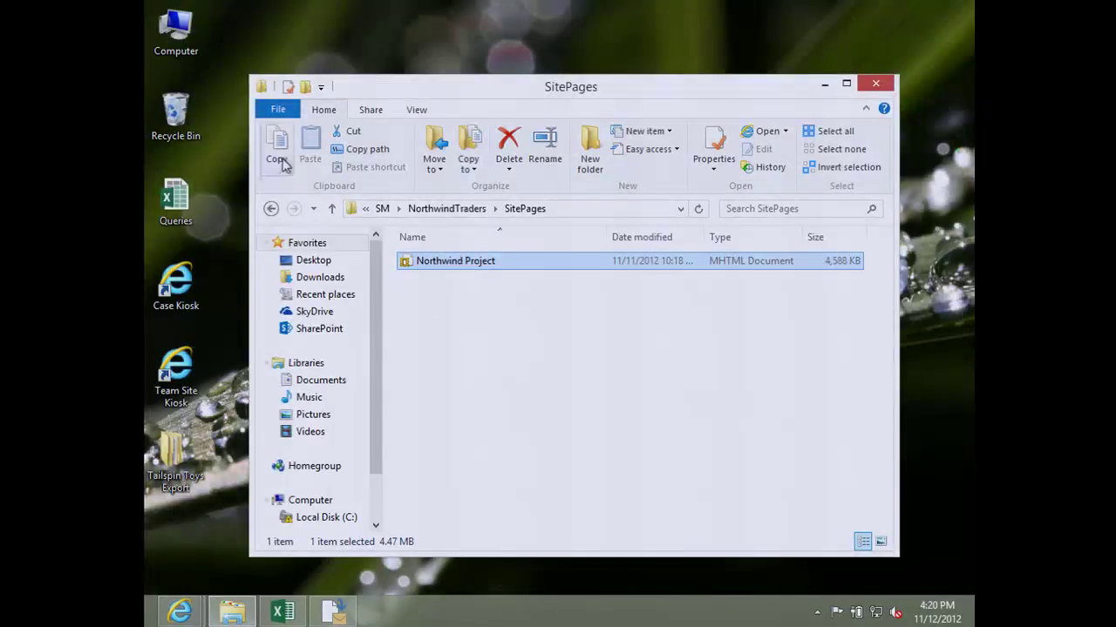
key("BackSpace")
key("BackSpace")
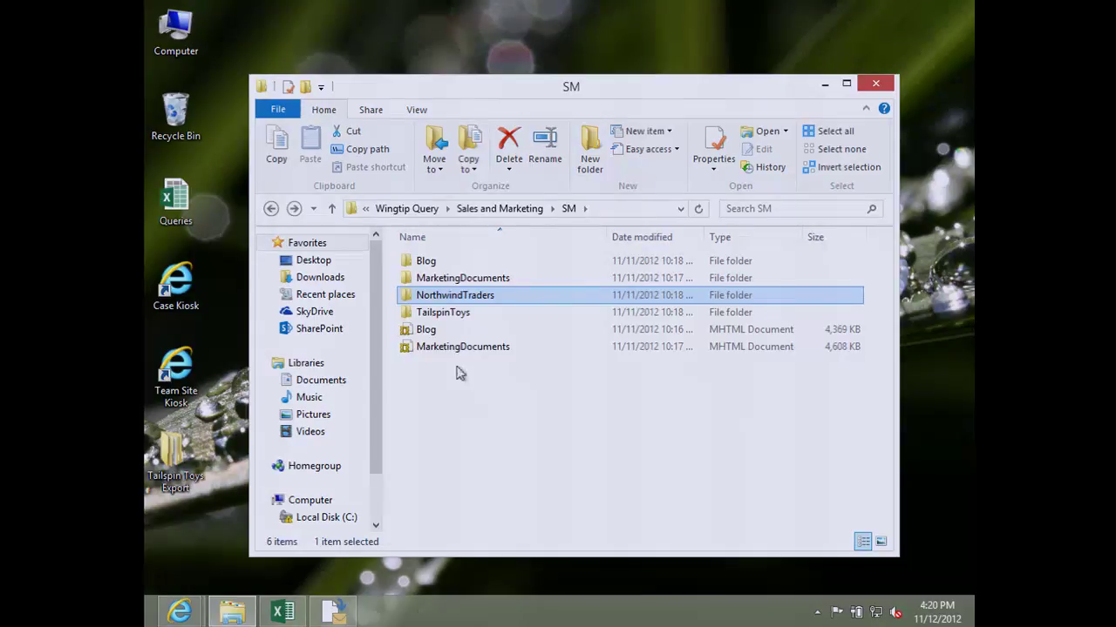
key("BackSpace")
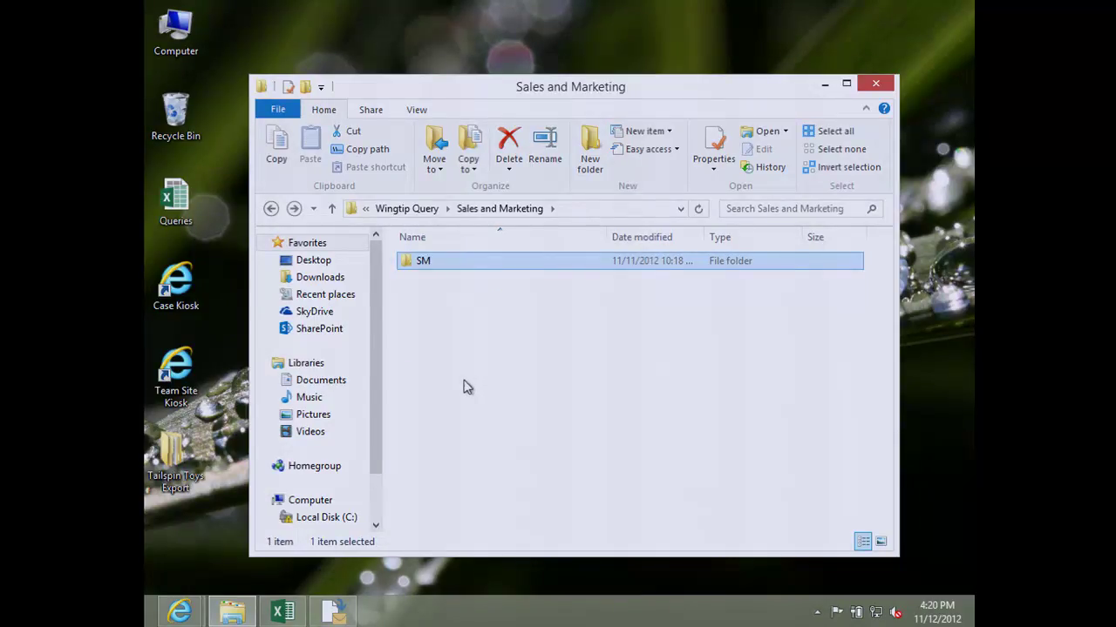
key("BackSpace")
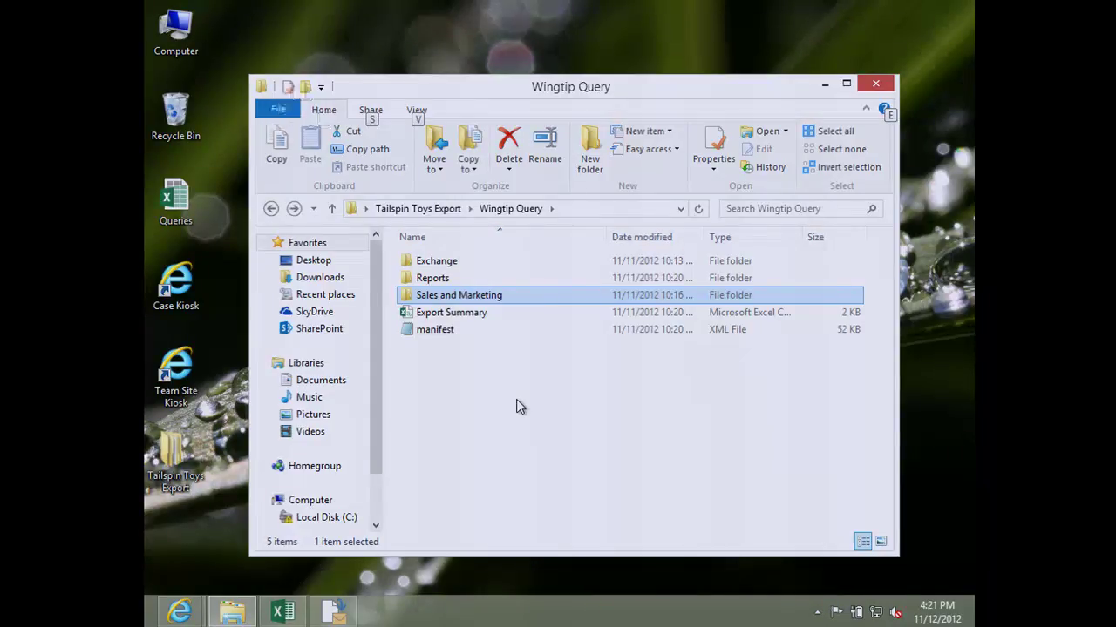
key("alt")
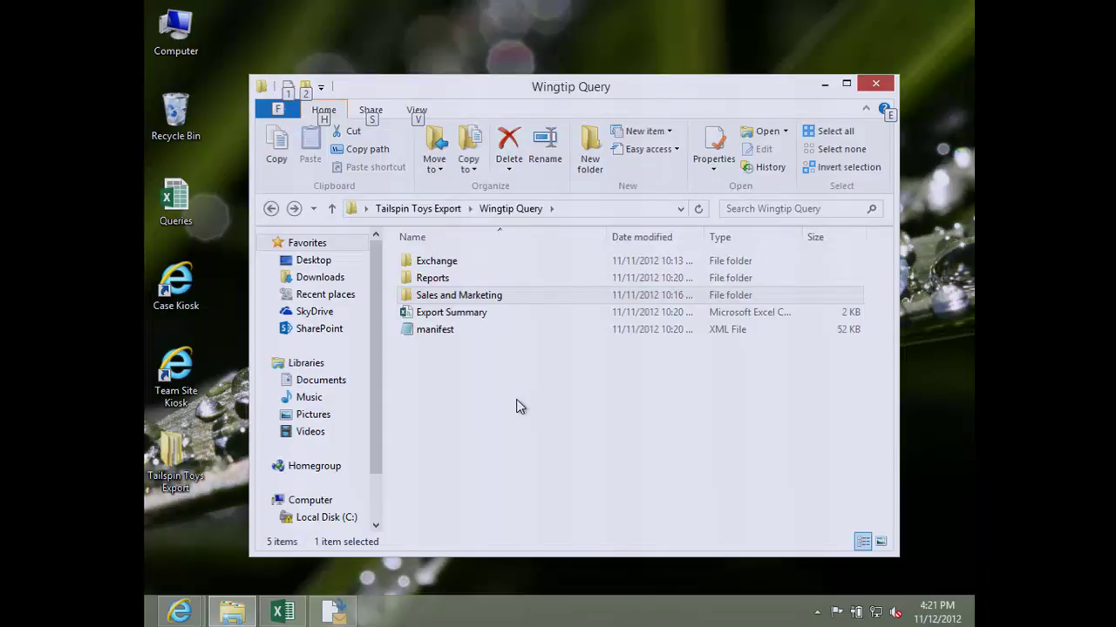